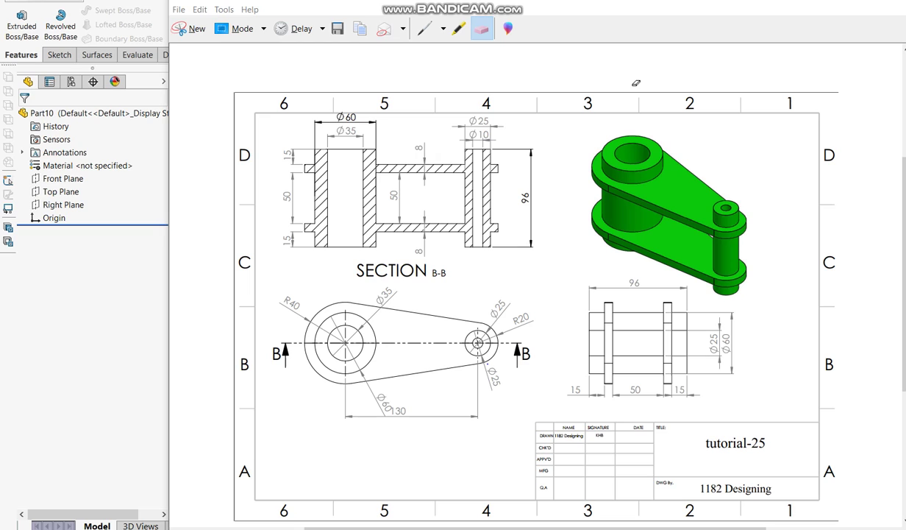
Mark the large and small bosses on the reference drawing with red arrows, then return to SolidWorks
left_click(443, 29)
left_click(440, 48)
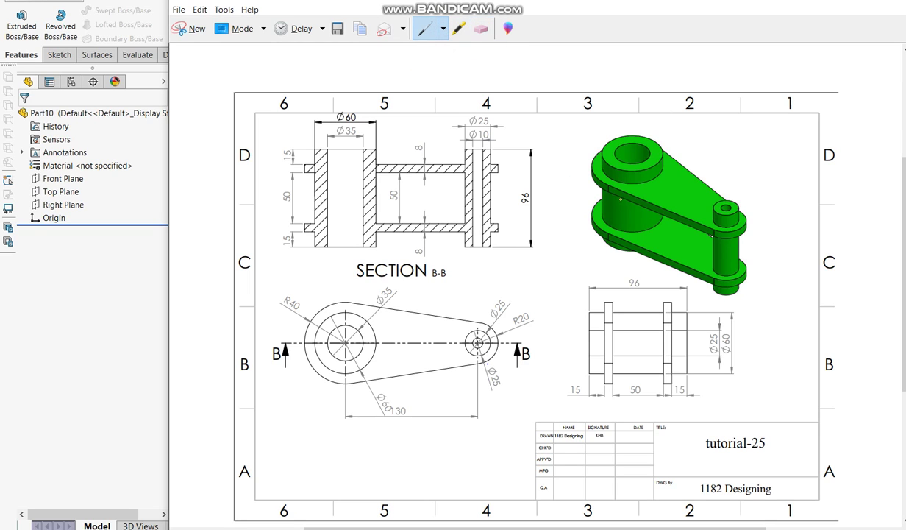
mouse_move(695, 136)
left_mouse_down()
mouse_move(667, 138)
mouse_move(666, 127)
left_mouse_up()
left_click_drag(745, 155, 730, 197)
left_click(108, 295)
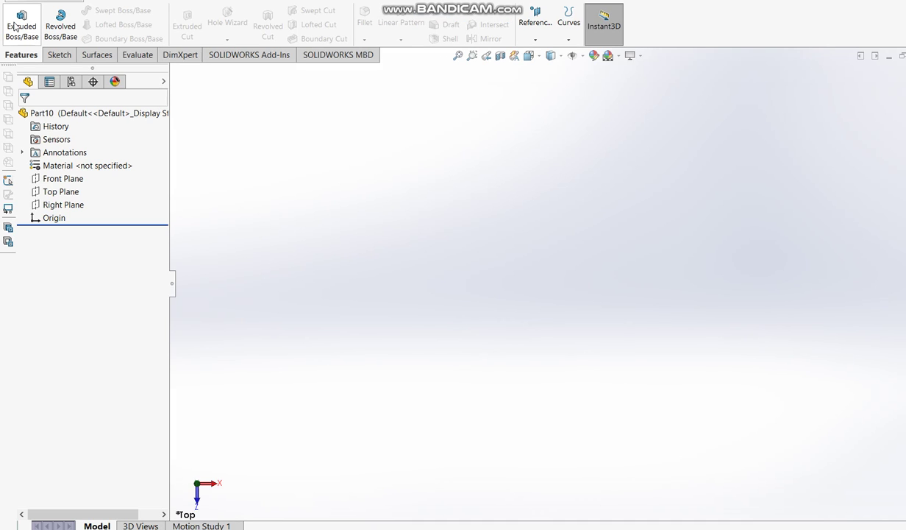
Start an extruded boss sketch on the Top Plane and draw two concentric circles at the origin
left_click(16, 27)
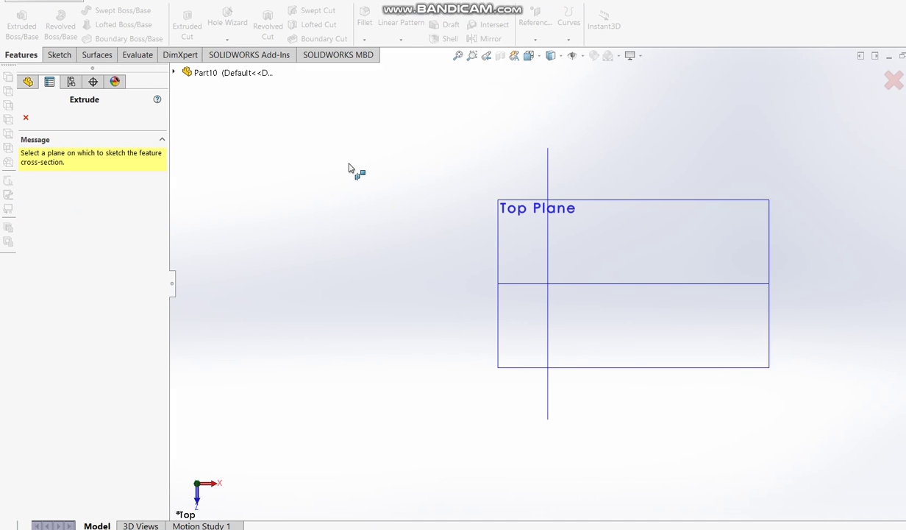
middle_click_drag(349, 167, 413, 320)
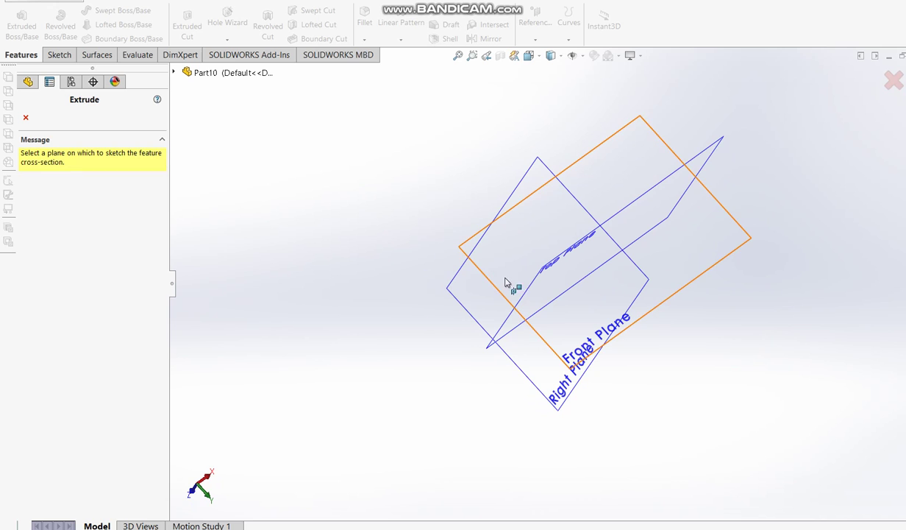
left_click(554, 273)
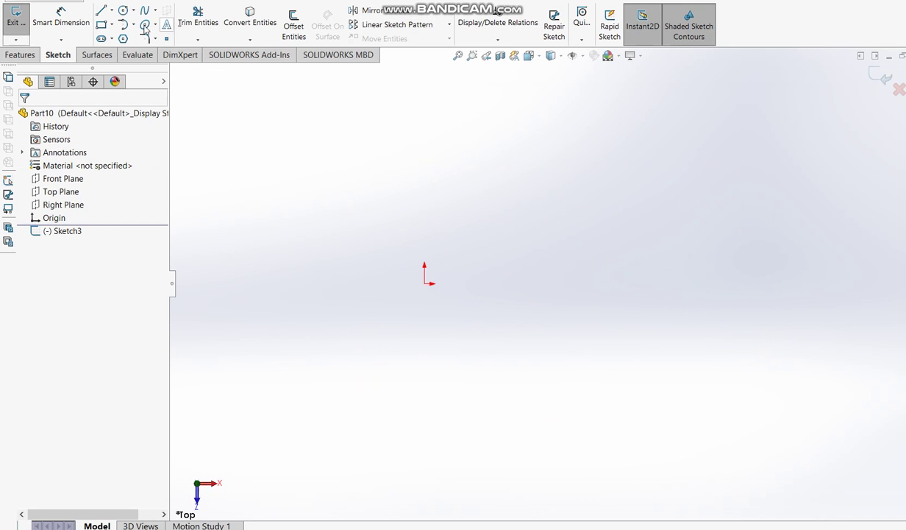
left_click(124, 10)
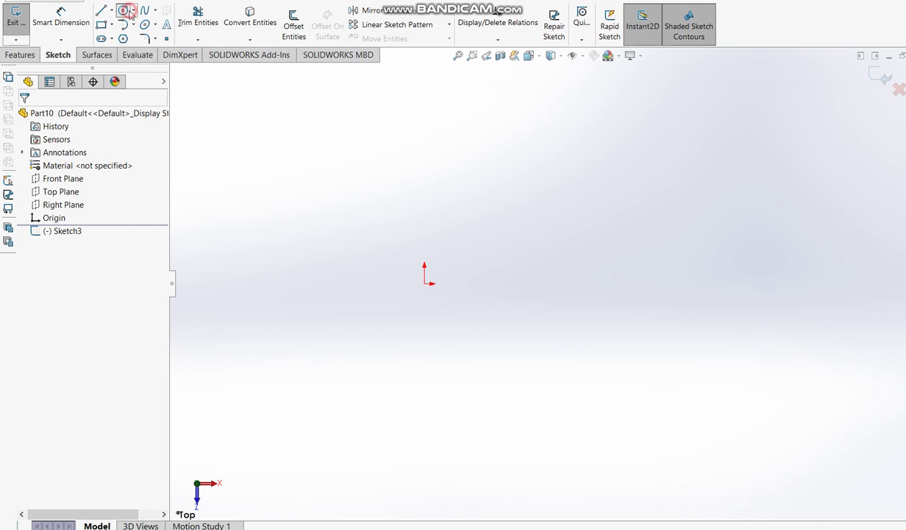
left_click(424, 283)
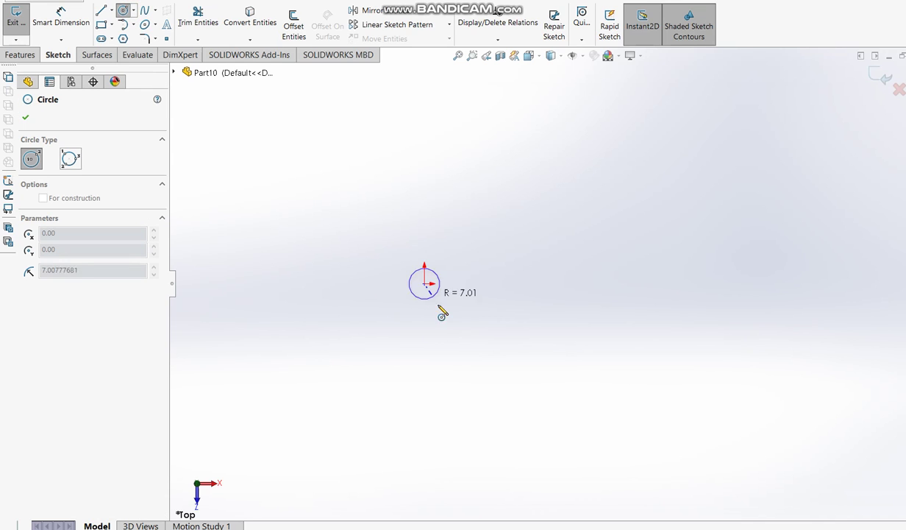
left_click(453, 321)
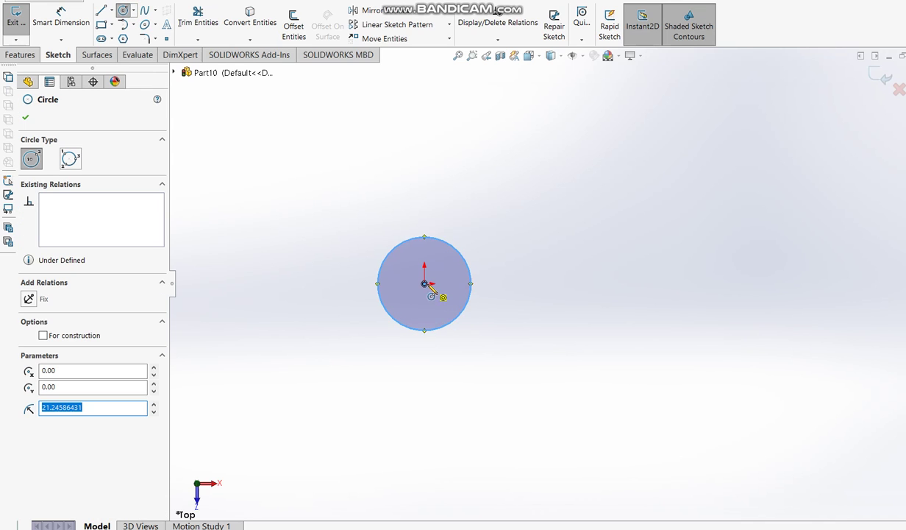
left_click(425, 283)
left_click(498, 319)
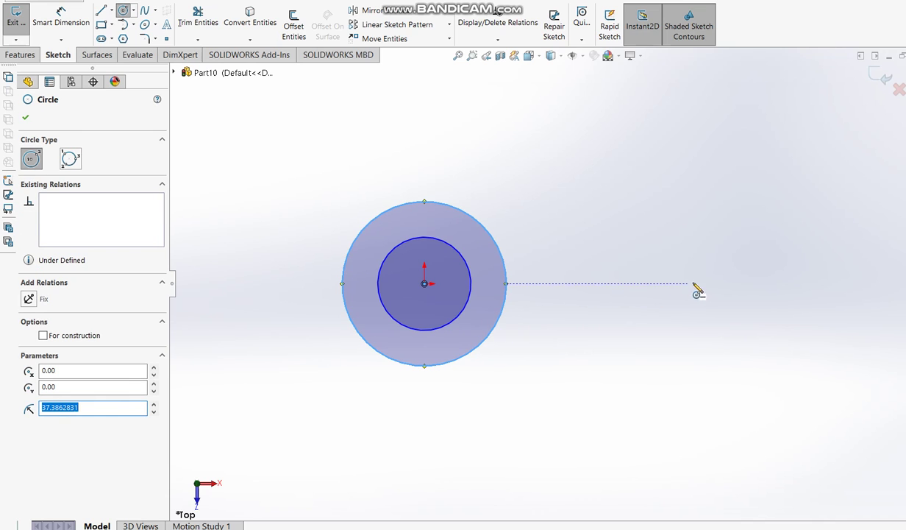
Draw a smaller concentric circle pair to the right of the origin
left_click(732, 284)
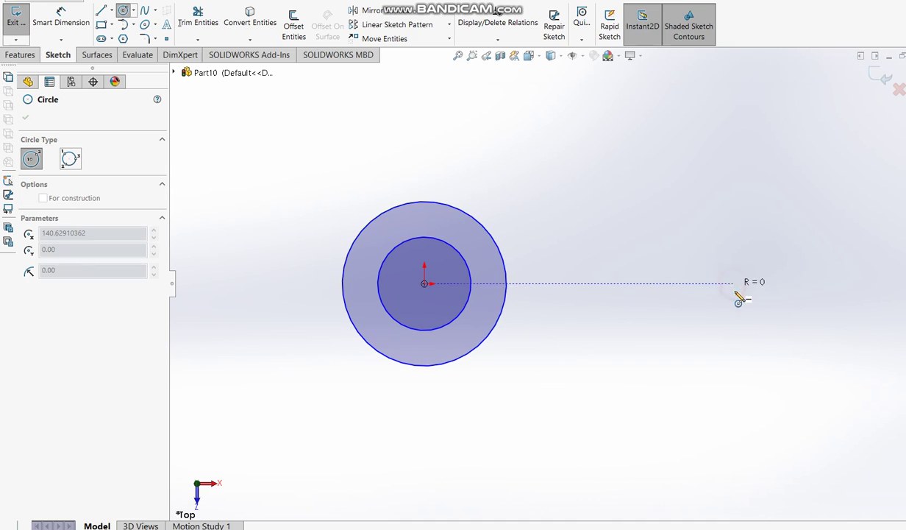
left_click(766, 328)
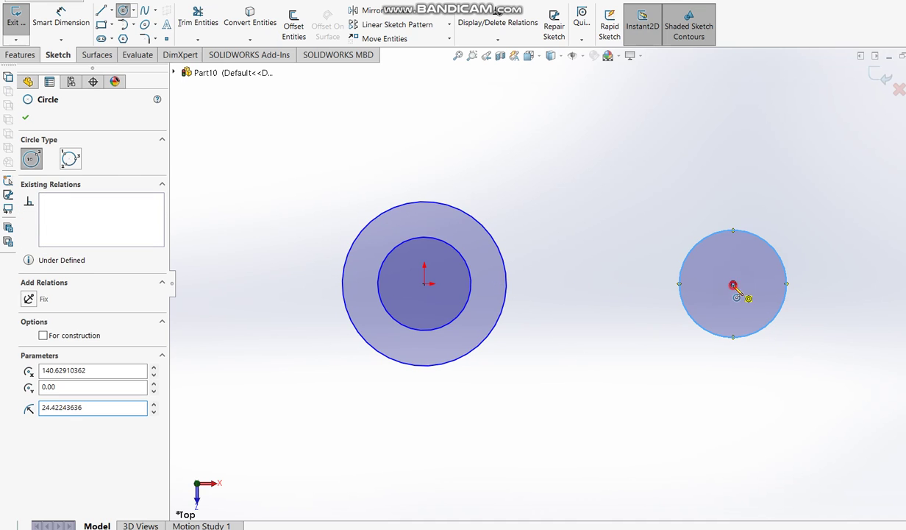
left_click(732, 283)
left_click(750, 309)
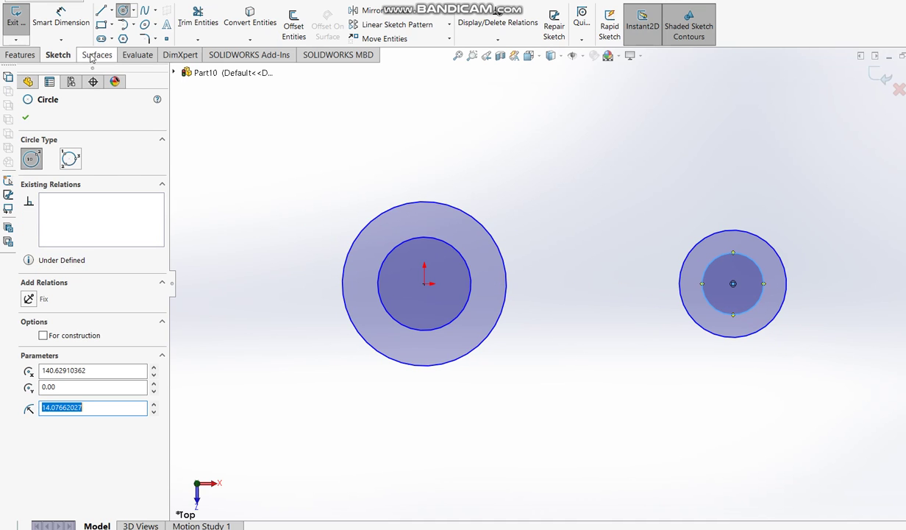
left_click(62, 23)
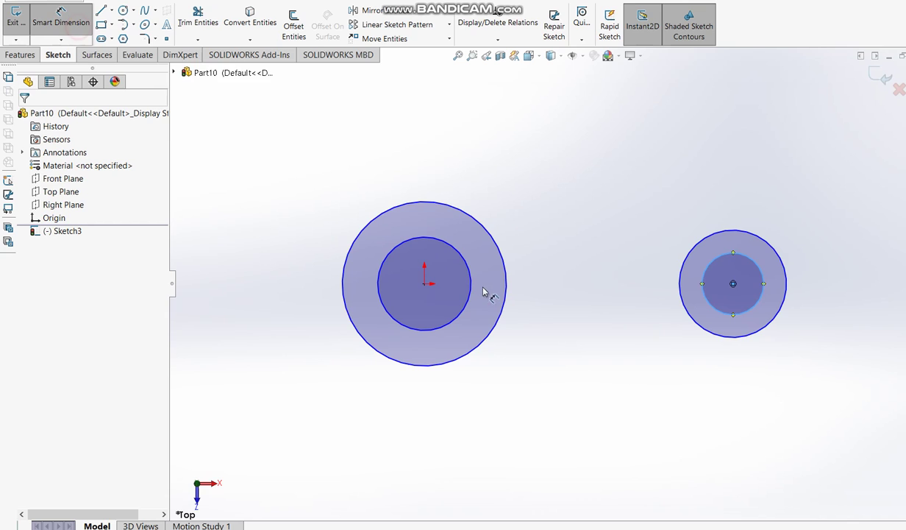
Dimension the distance from the origin to the right circles' centre as 130
left_click(424, 283)
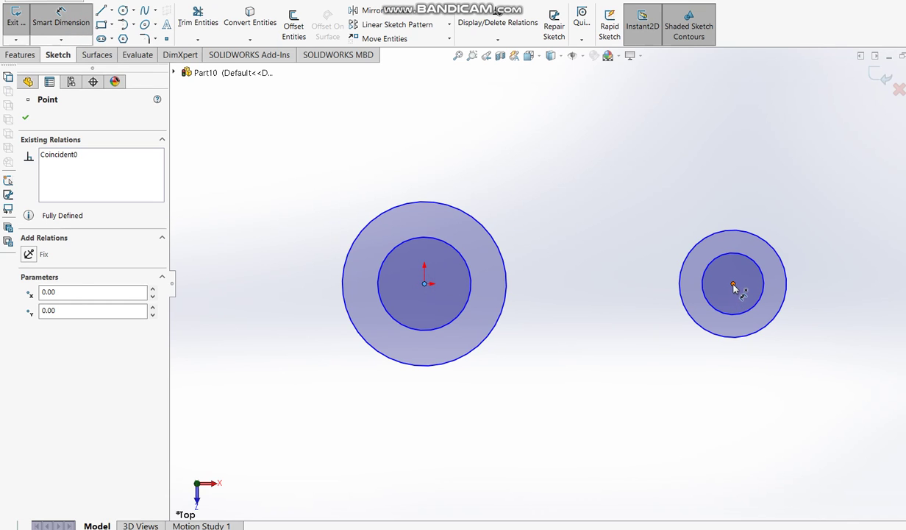
left_click(733, 285)
left_click(580, 393)
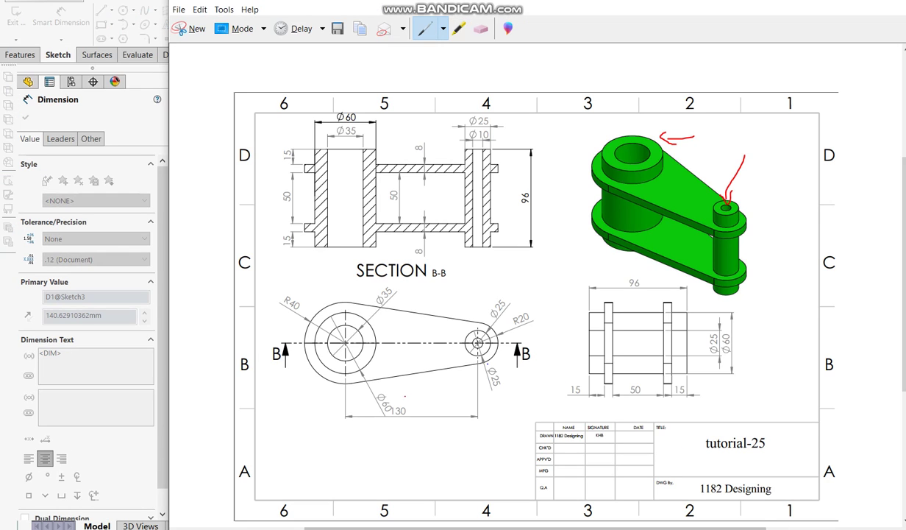
mouse_move(383, 397)
left_mouse_down()
mouse_move(424, 411)
mouse_move(381, 397)
left_mouse_up()
key("alt+Tab")
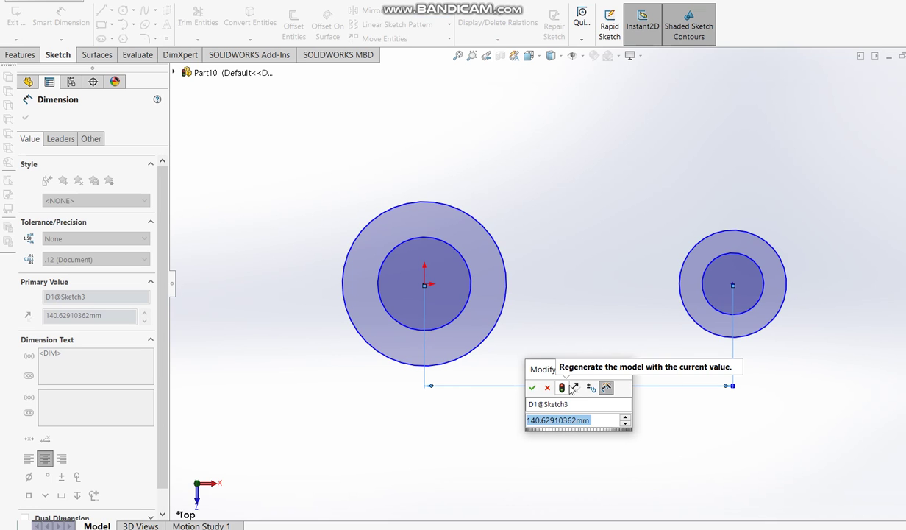
type("130")
key("Return")
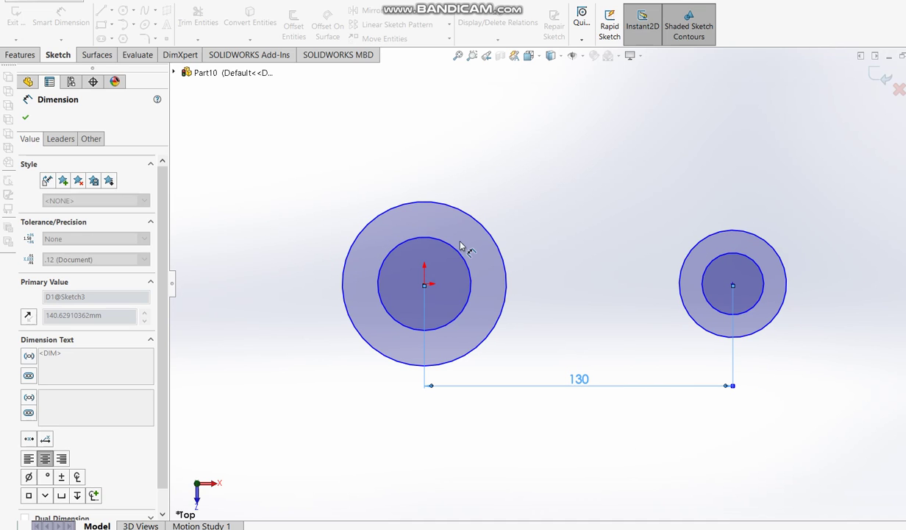
Circle the Ø60 and Ø35 diameters on the reference drawing in red
key("alt+Tab")
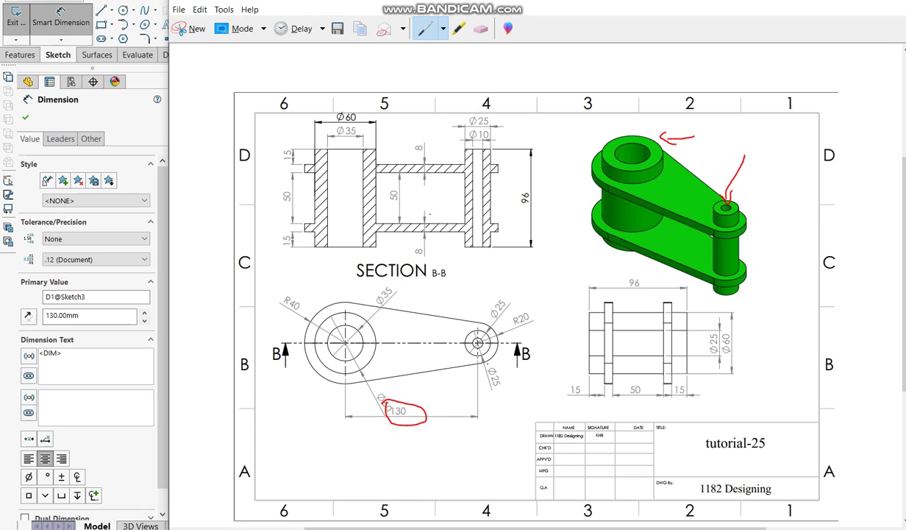
left_click_drag(329, 104, 345, 137)
left_click_drag(348, 106, 328, 110)
key("alt+Tab")
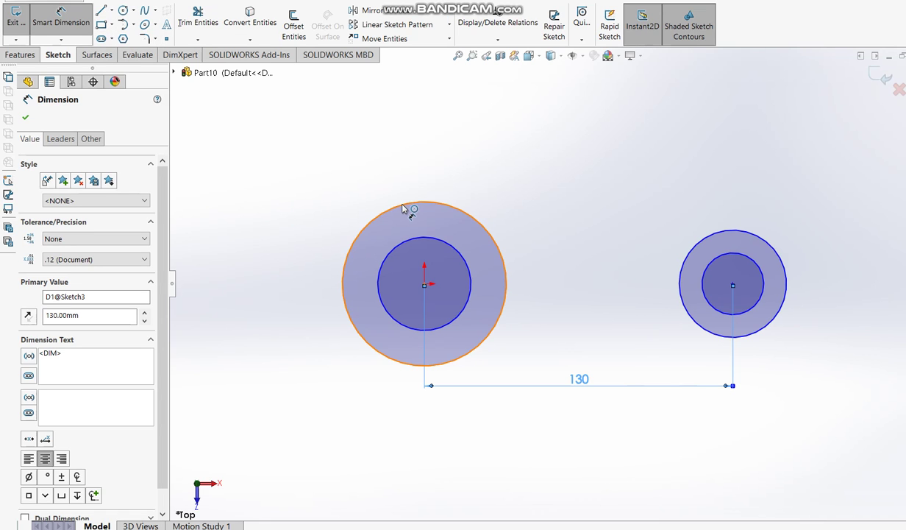
Give the left outer circle a Ø60 diameter dimension
left_click(373, 216)
left_click(259, 254)
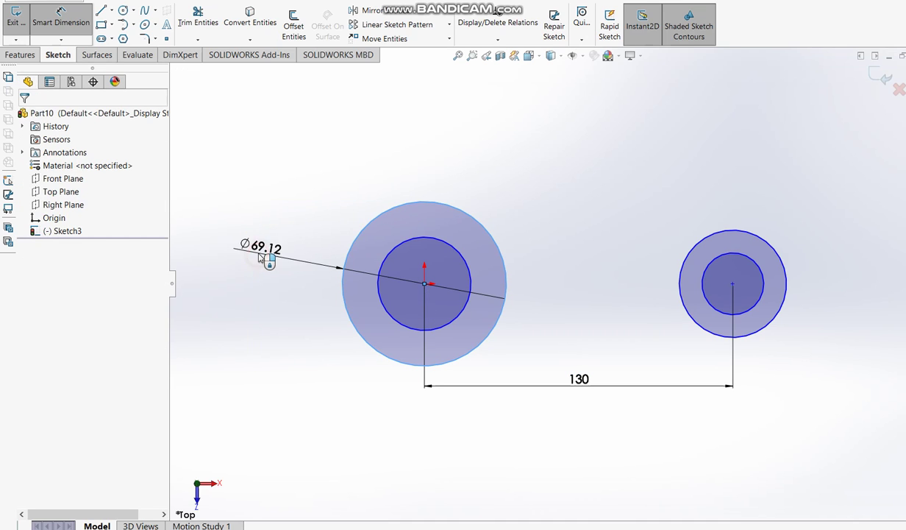
type("60")
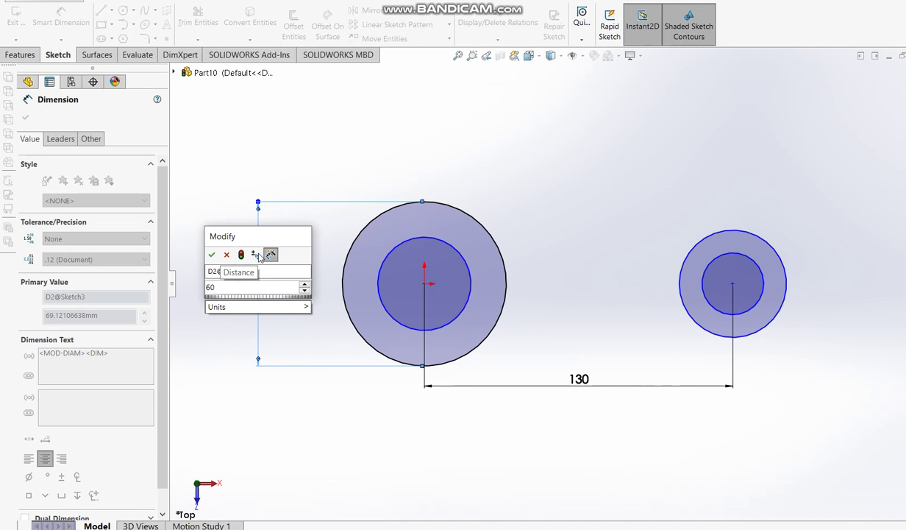
key("Return")
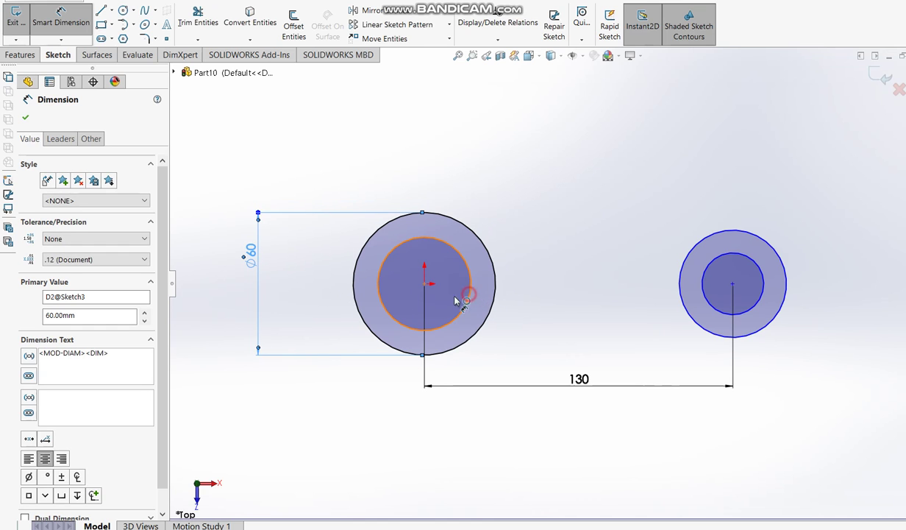
Dimension the left inner circle to Ø35 and circle the Ø25/Ø10 callouts on the drawing
left_click(456, 300)
left_click(301, 287)
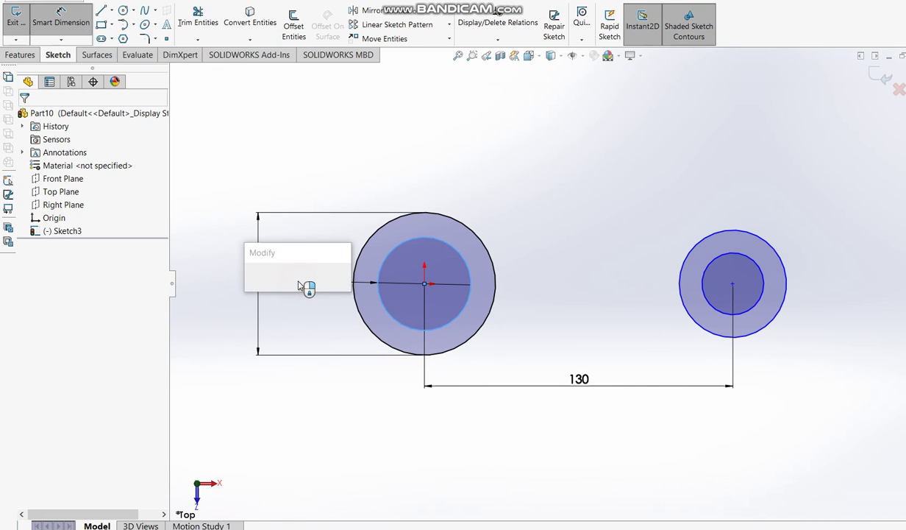
type("4")
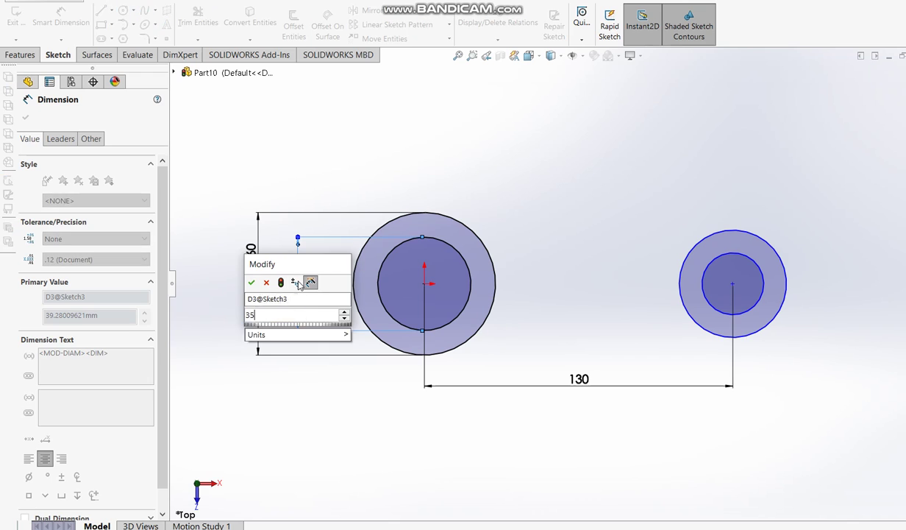
key("Return")
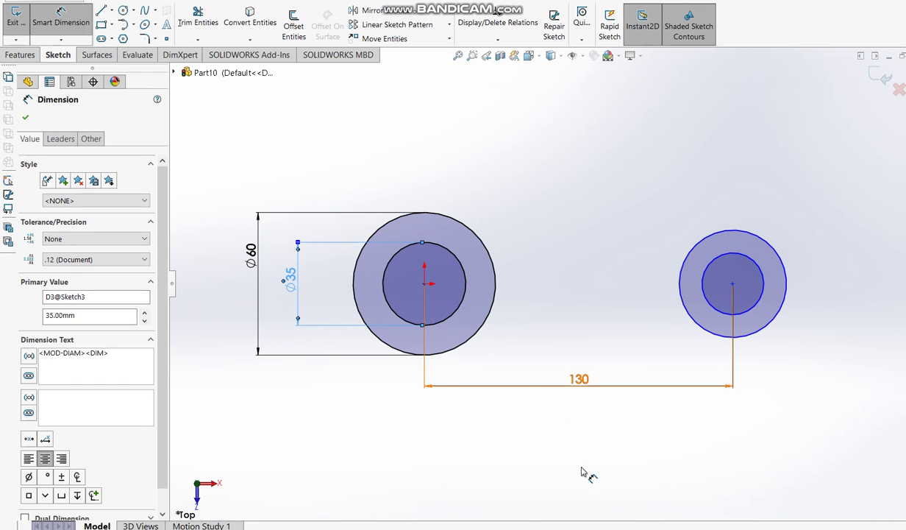
key("alt+Tab")
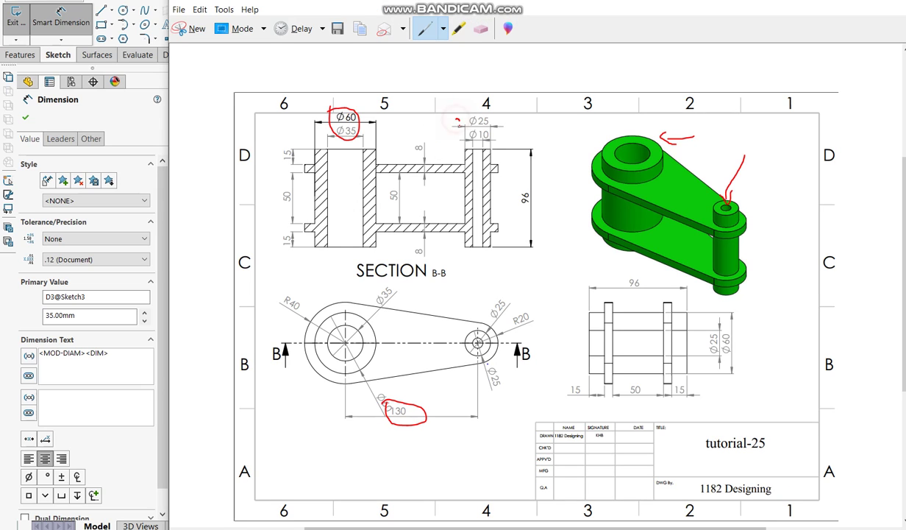
left_click_drag(499, 122, 457, 110)
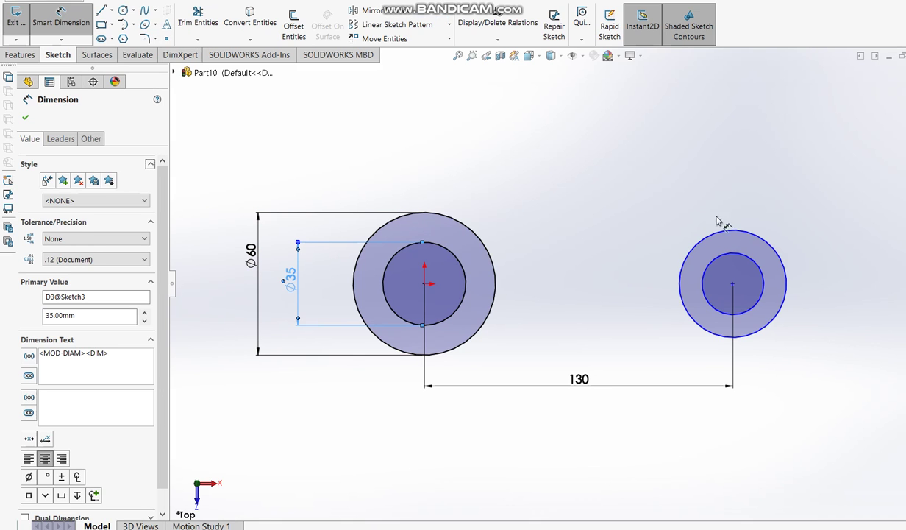
Dimension the right outer circle to Ø25 and the right inner circle to Ø10
left_click(728, 232)
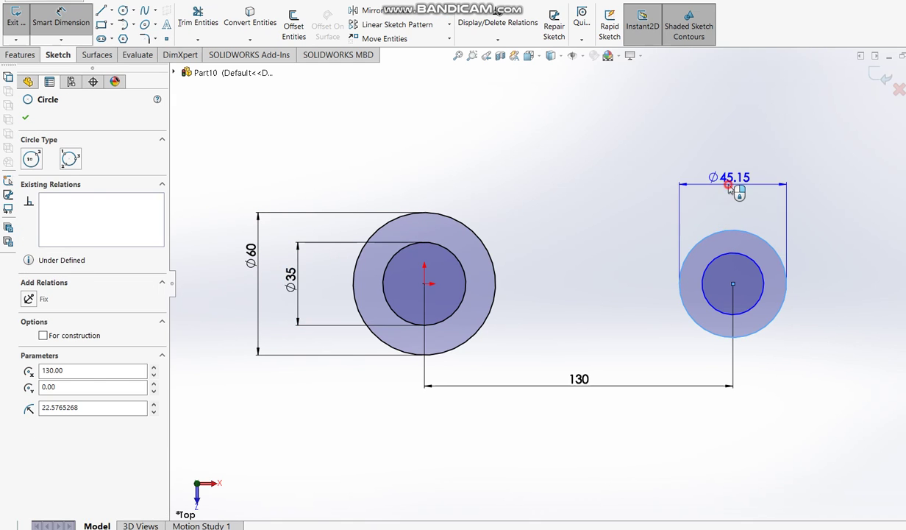
left_click(729, 188)
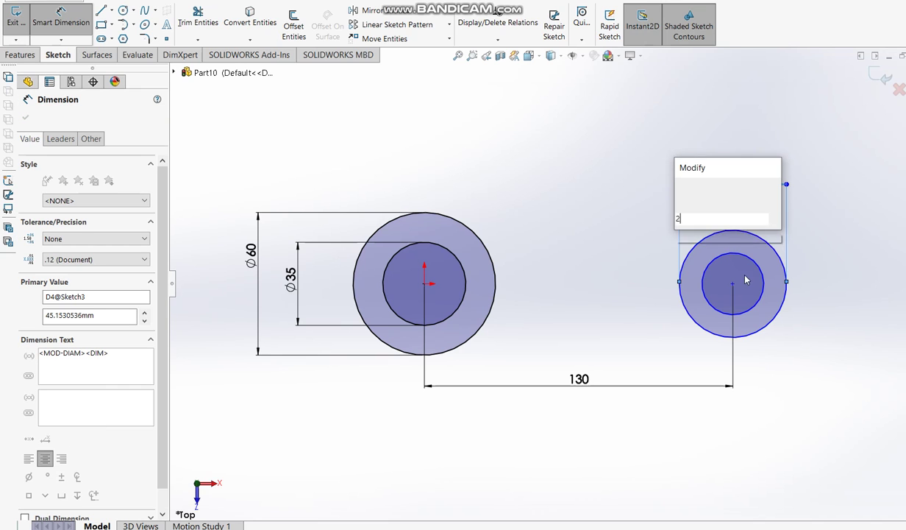
type("25")
key("Return")
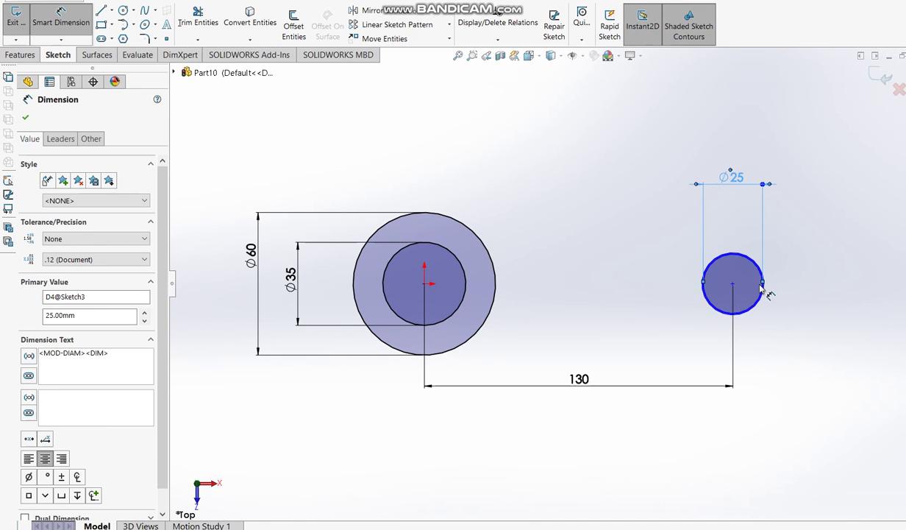
scroll(735, 287, "down", 5)
left_click(671, 305)
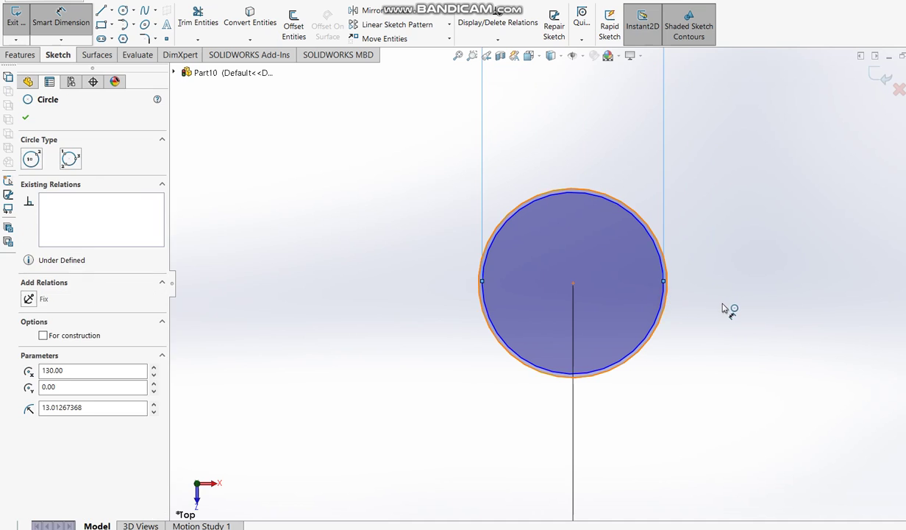
left_click(732, 309)
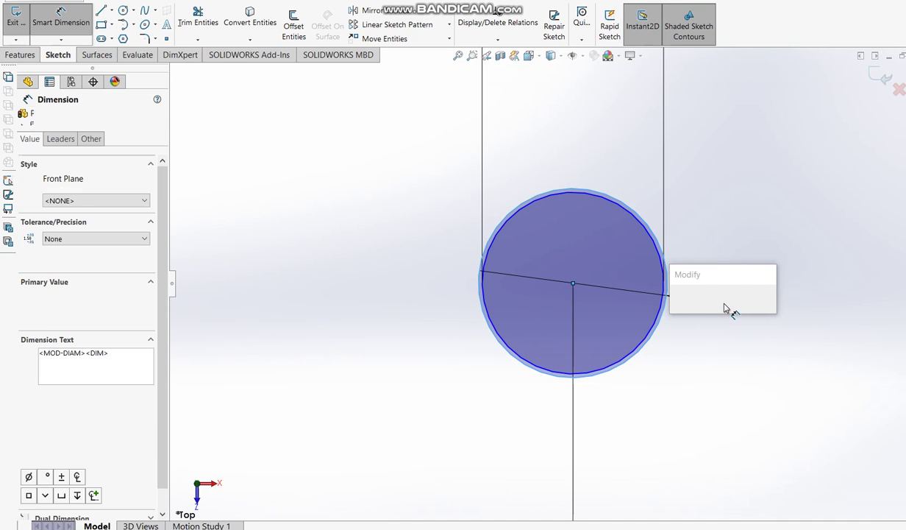
key("Return")
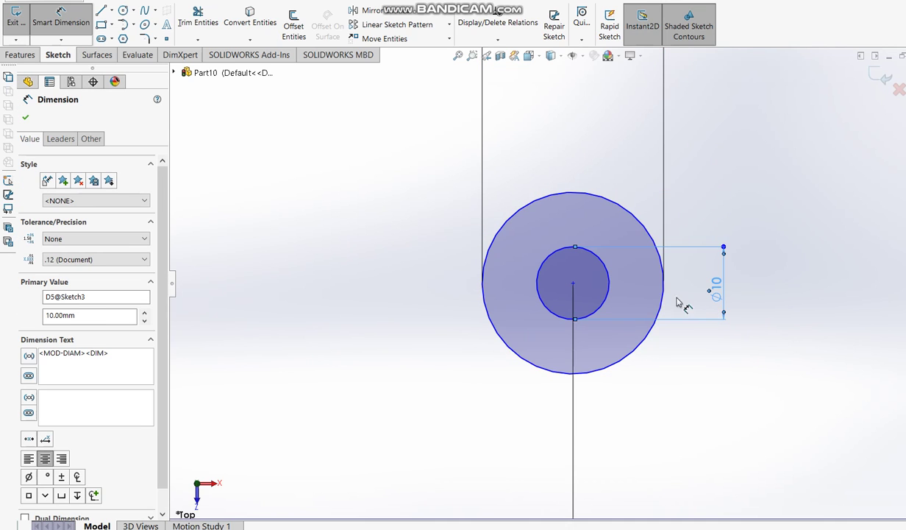
scroll(515, 272, "up", 3)
scroll(461, 263, "up", 2)
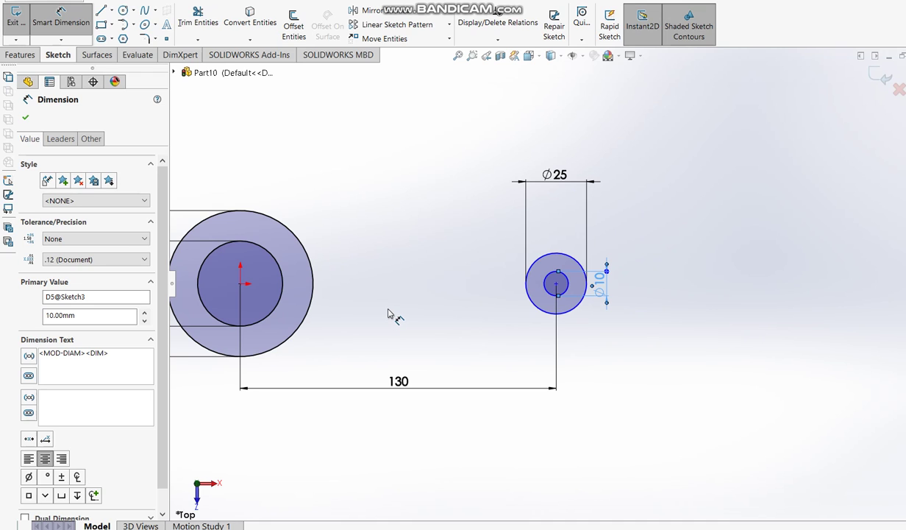
Add a Horizontal relation between the two circle centres to fully define the sketch
key("Escape")
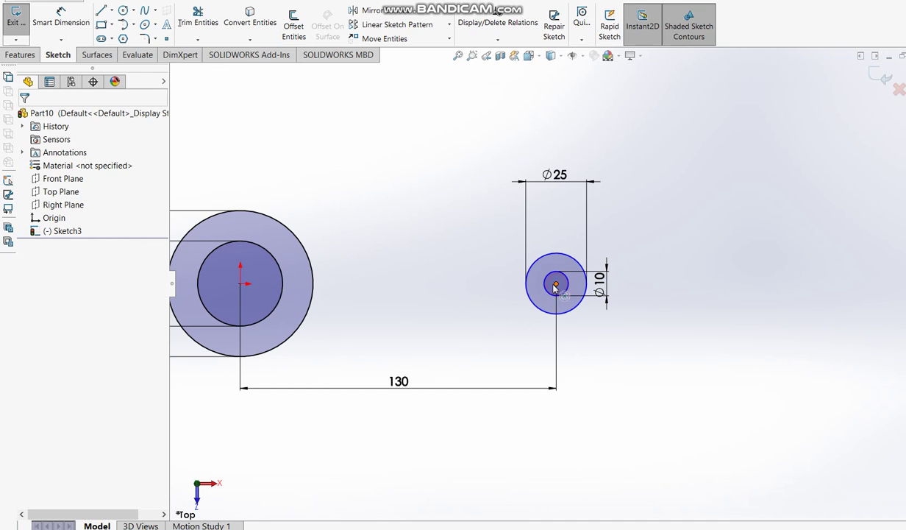
left_click(555, 285)
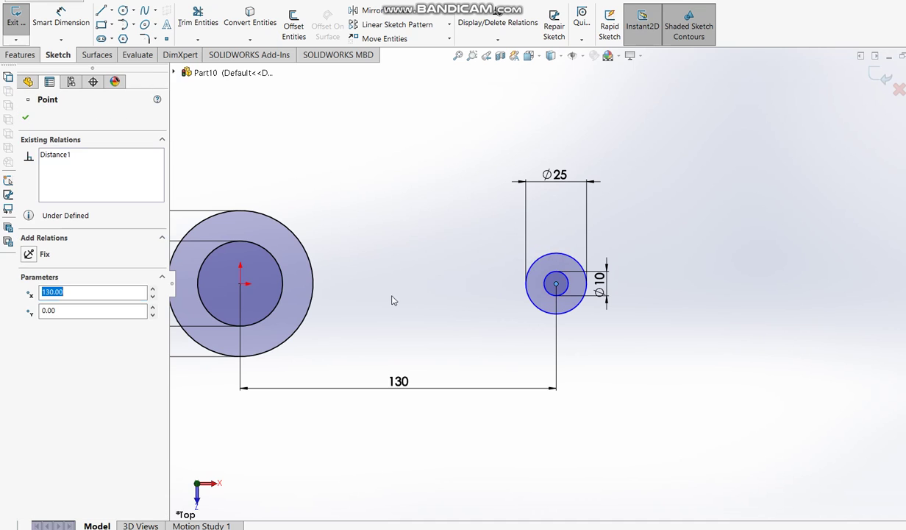
left_click(241, 285, "ctrl")
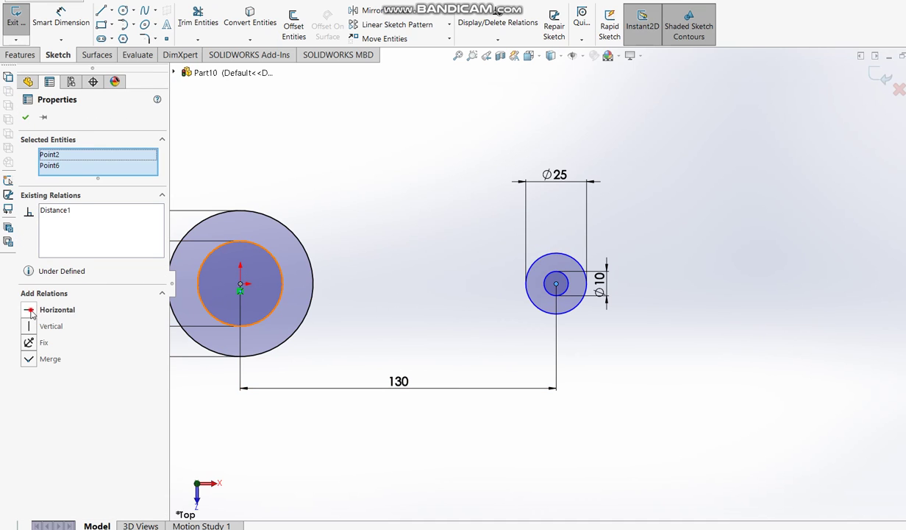
left_click(30, 309)
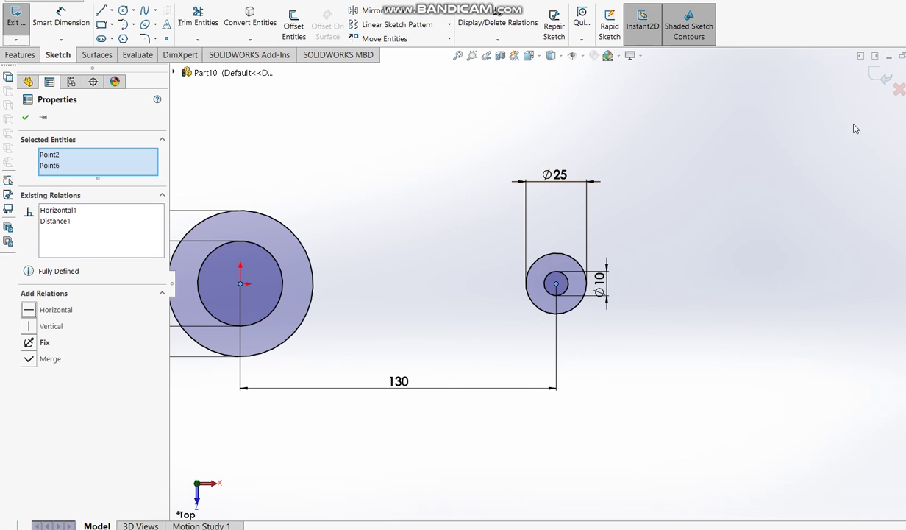
left_click(809, 105)
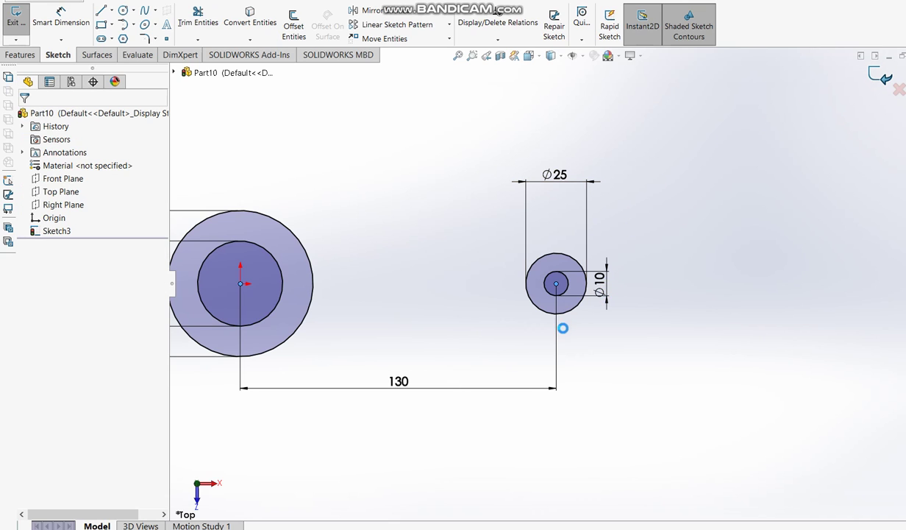
Start the extrusion and circle the 96 height dimension on the reference drawing
right_click_drag(559, 320, 390, 293)
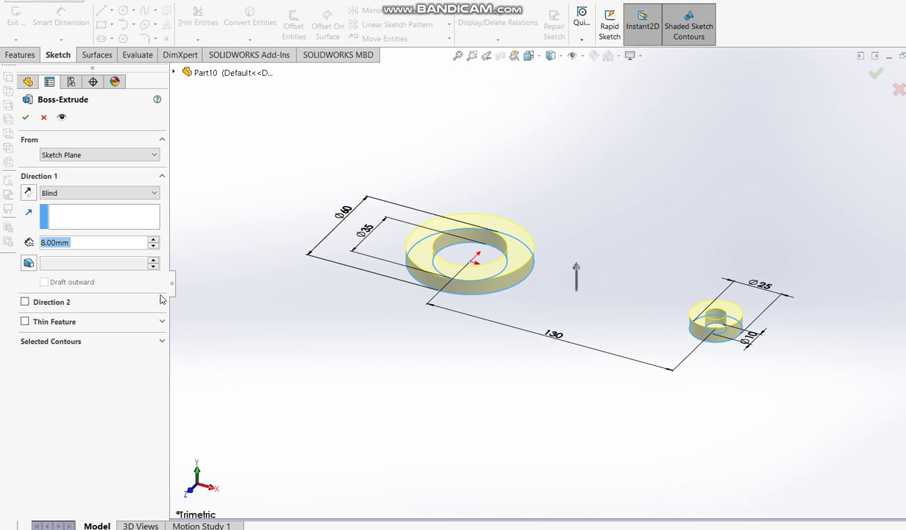
key("alt+Tab")
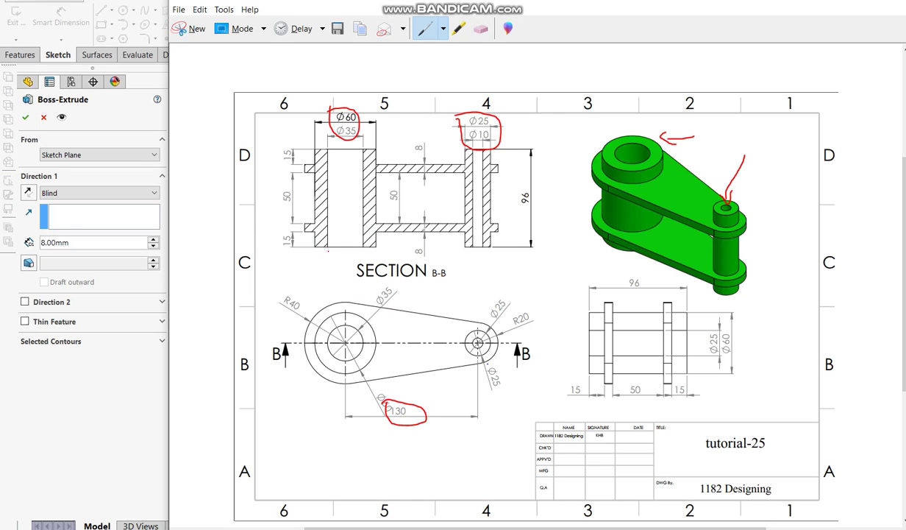
left_click_drag(518, 185, 525, 211)
left_click_drag(518, 180, 509, 190)
left_click(104, 416)
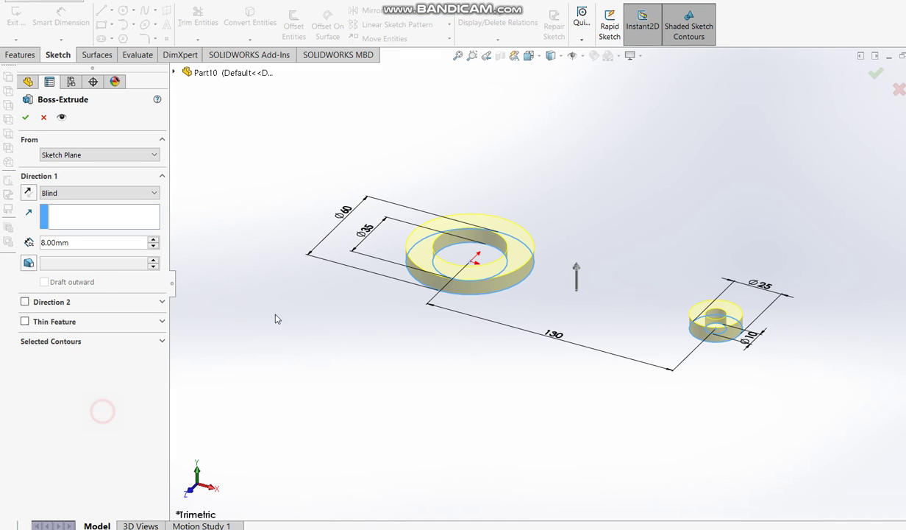
Extrude both circle pairs 96 mm with a Mid Plane end condition
double_click(84, 242)
type("9")
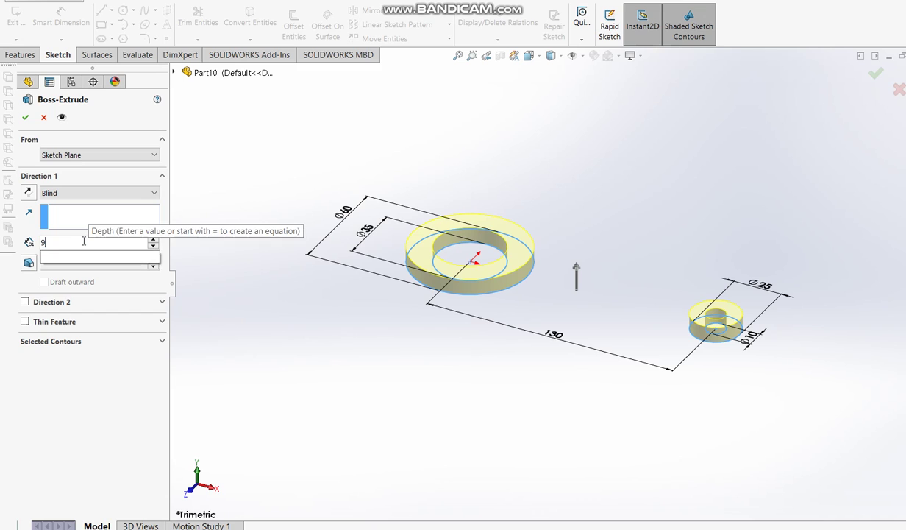
type("6")
key("Return")
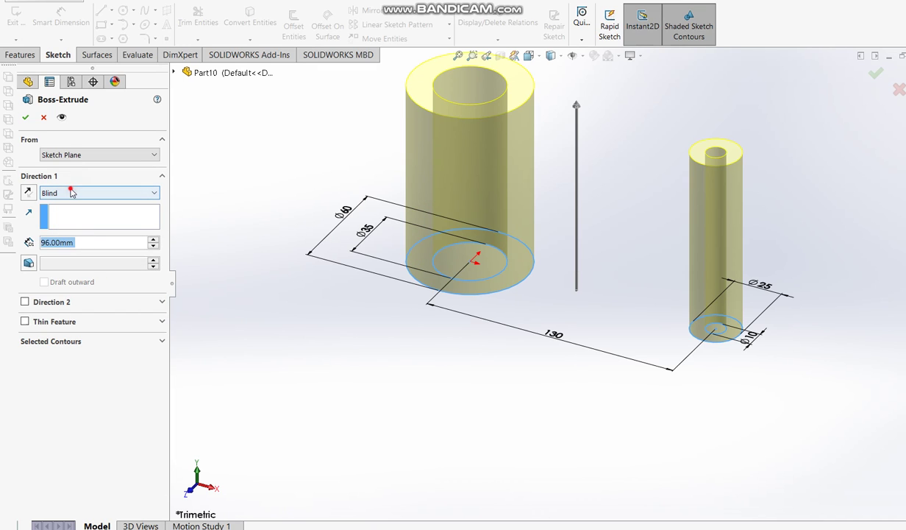
left_click(71, 192)
left_click(80, 247)
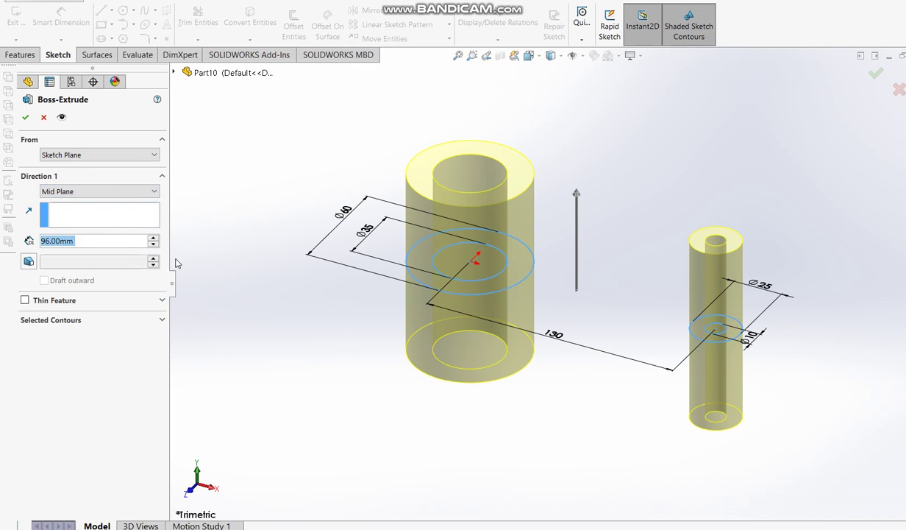
left_click(26, 118)
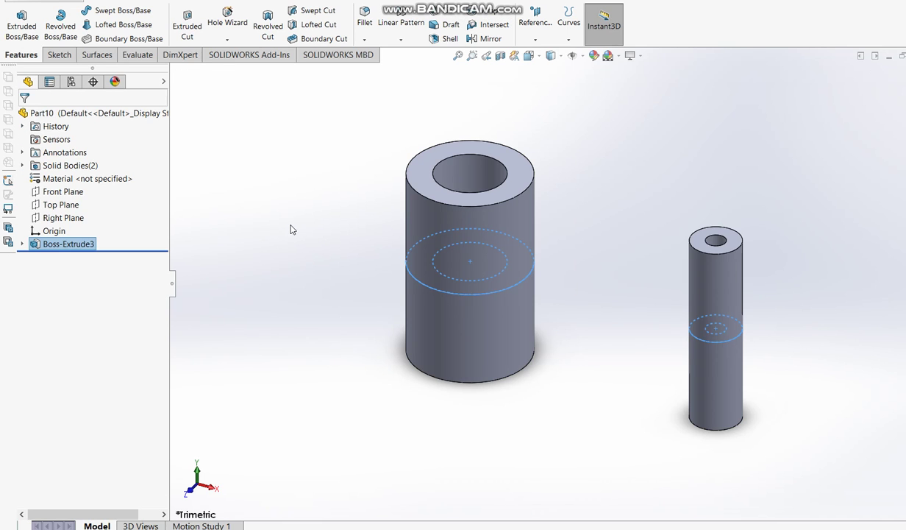
left_click(289, 227)
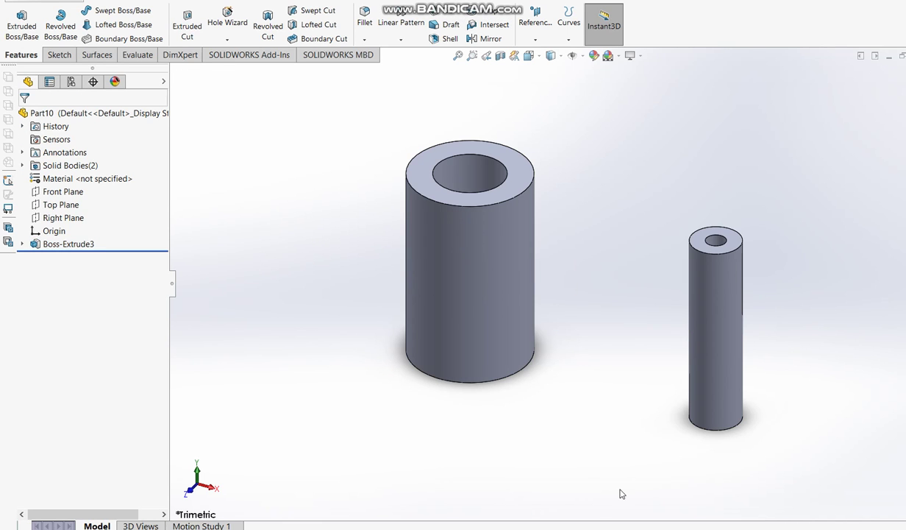
Circle both 50 dimensions on the reference drawing in red, then close it
key("alt+Tab")
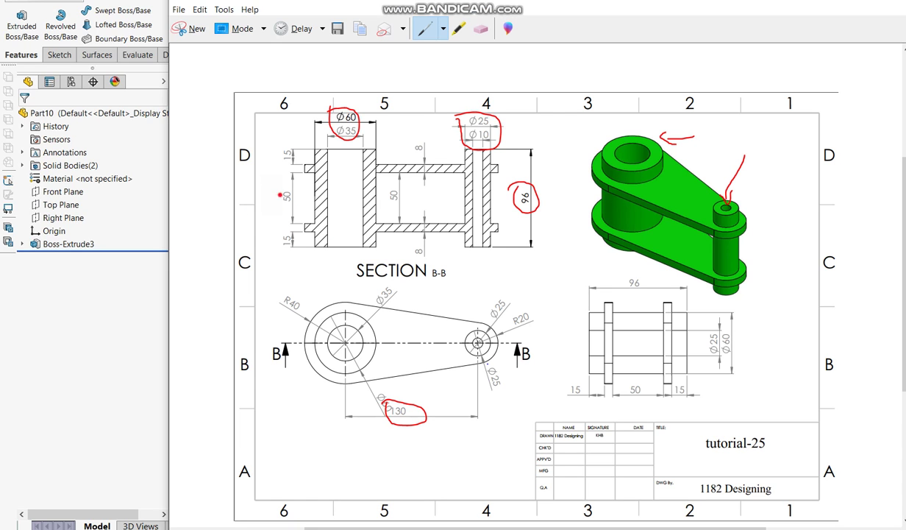
left_click_drag(280, 195, 288, 203)
left_click_drag(383, 197, 386, 188)
left_click(91, 338)
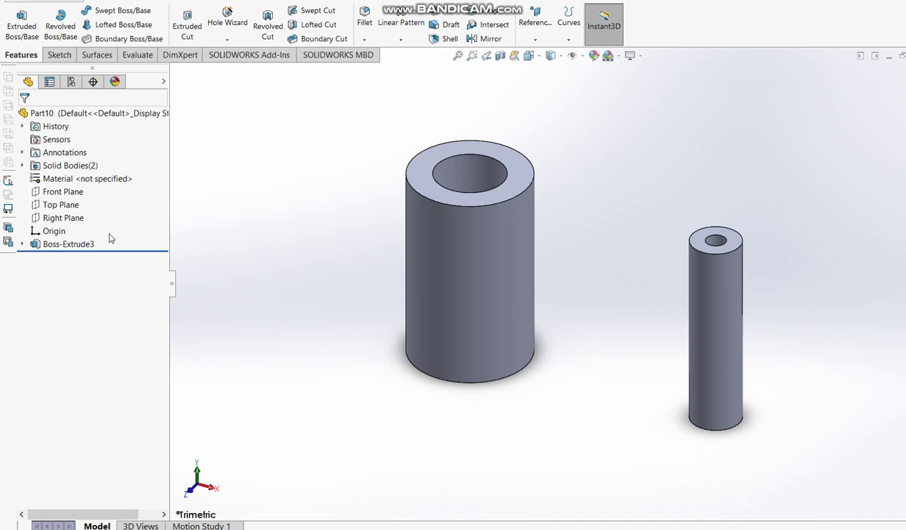
Create Plane2 offset 25 mm from the Top Plane, then bring up the reference drawing
left_click(58, 205)
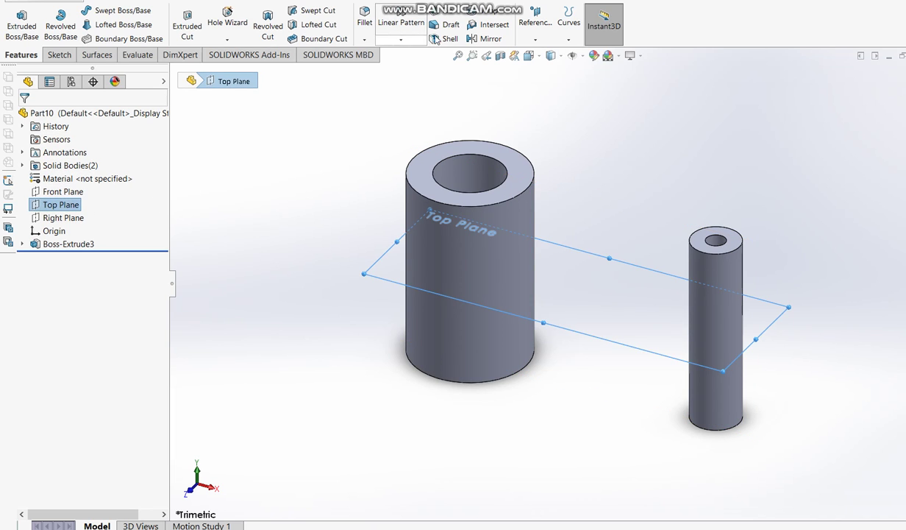
left_click(525, 37)
left_click(531, 57)
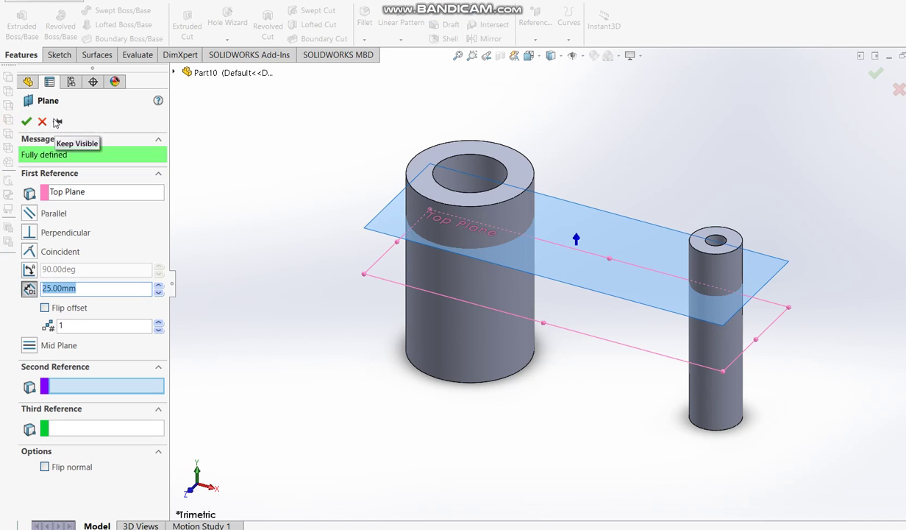
left_click(26, 122)
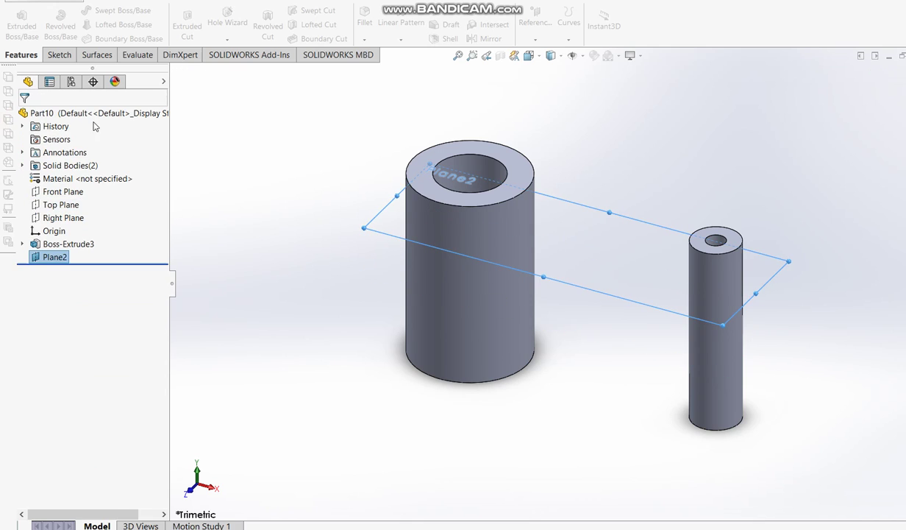
key("alt+Tab")
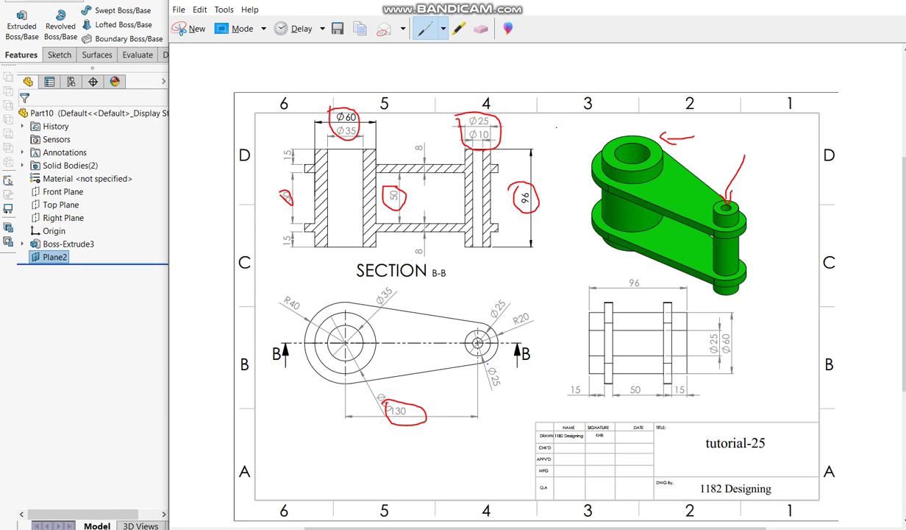
Switch to the blue pen and mark the connecting arm on the reference drawing
left_click(443, 29)
left_click(430, 61)
left_click_drag(720, 149, 705, 174)
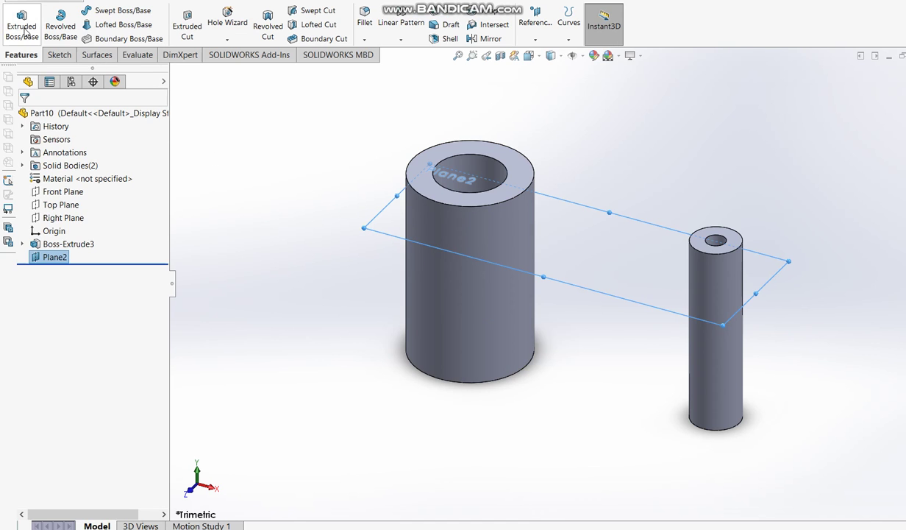
Sketch circles on Plane2 around the large boss at the origin and the small boss
left_click(22, 28)
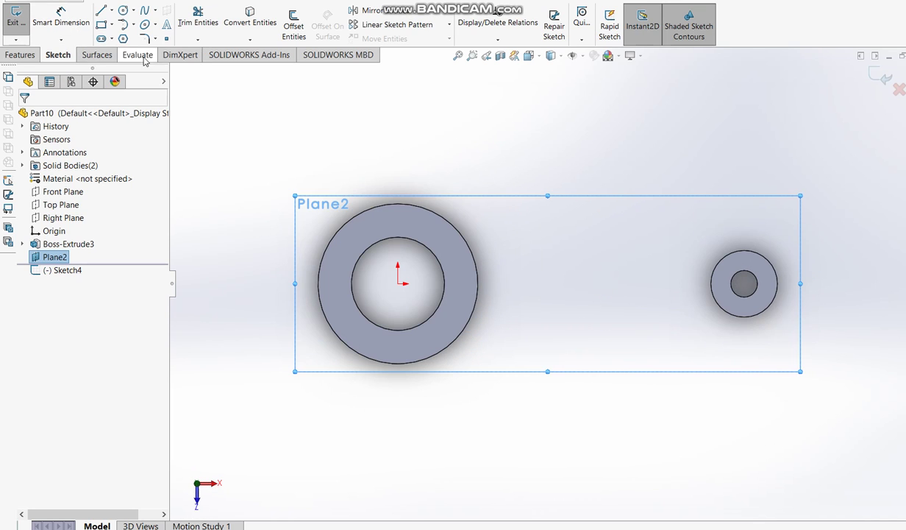
left_click(123, 9)
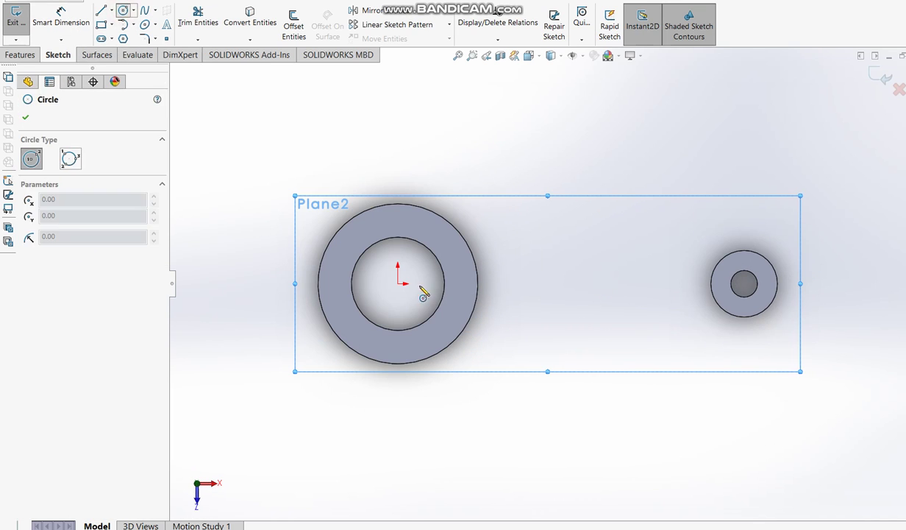
left_click(398, 283)
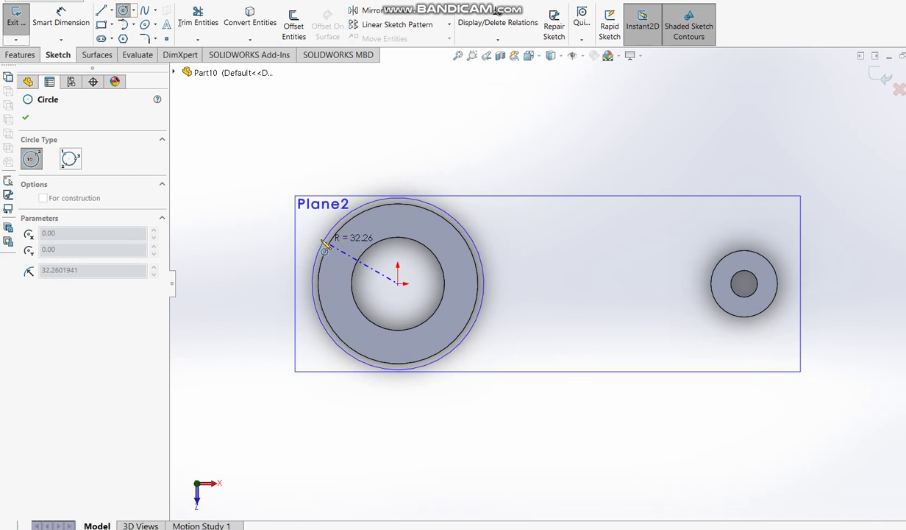
left_click(311, 228)
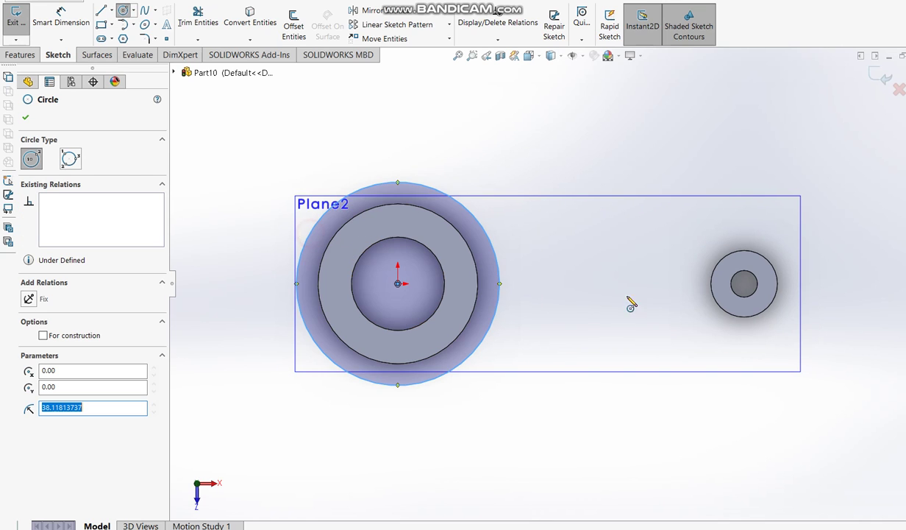
left_click(746, 288)
left_click(672, 257)
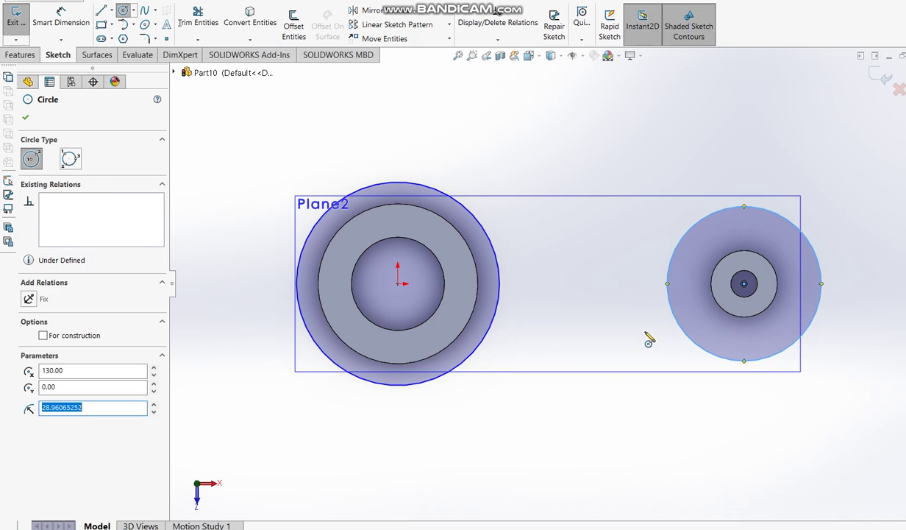
key("alt+Tab")
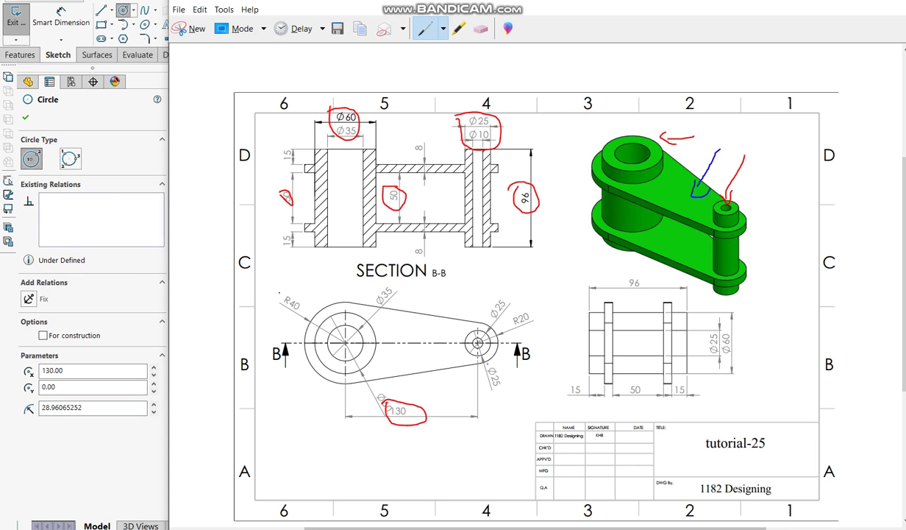
Circle the R40 and R20 radius callouts on the reference drawing in blue
left_click_drag(267, 289, 280, 305)
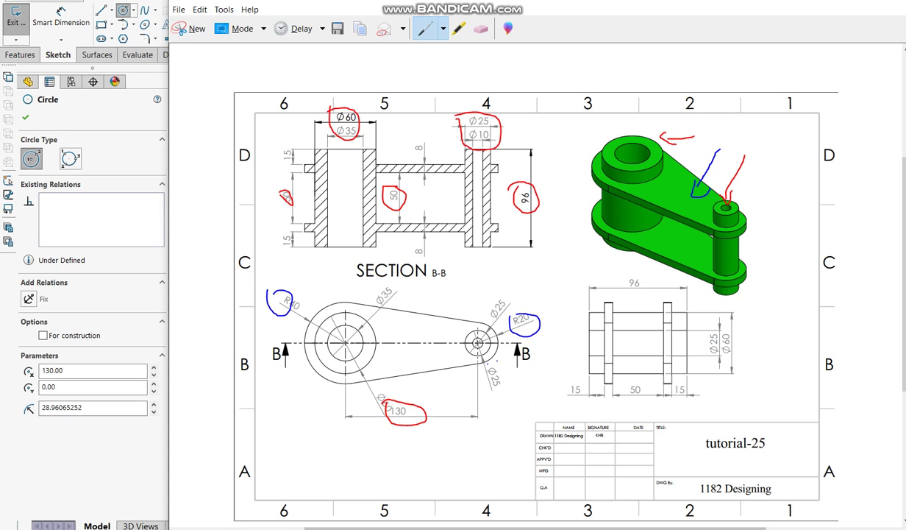
Dimension the circle around the large boss to Ø80
key("alt+Tab")
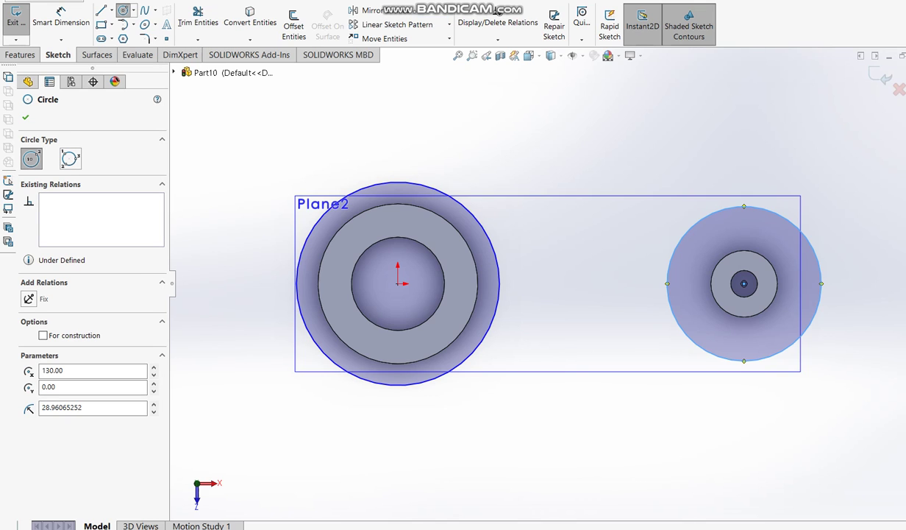
left_click(44, 14)
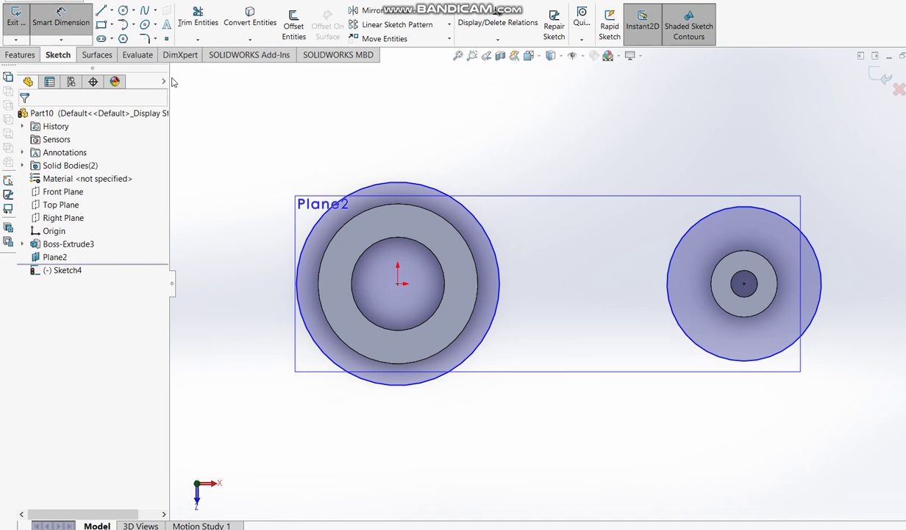
left_click(454, 205)
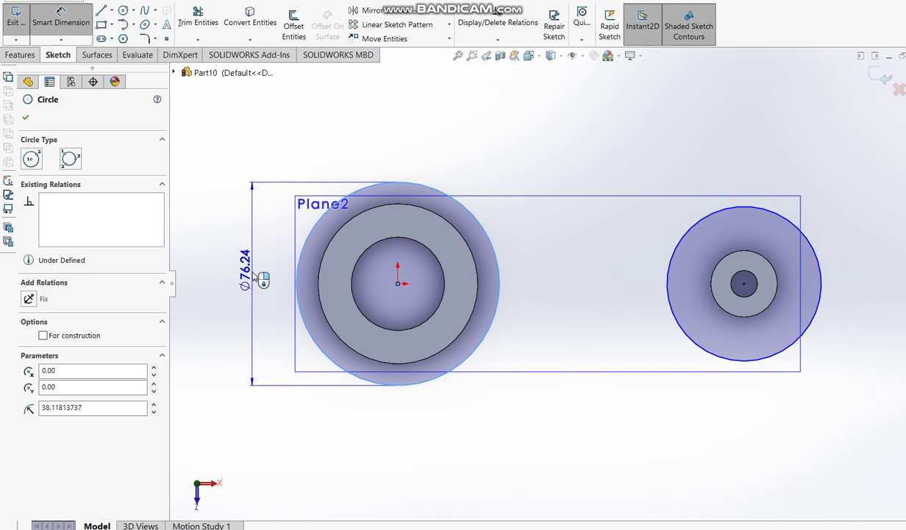
left_click(259, 278)
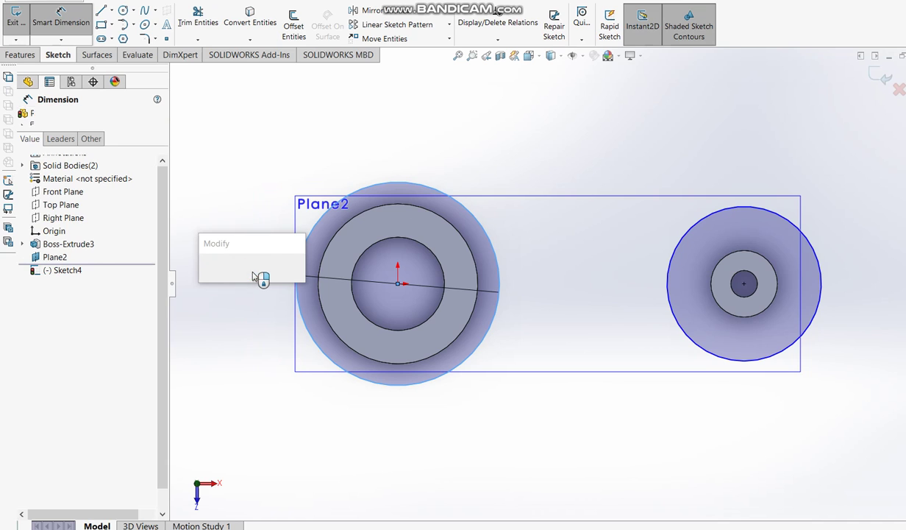
type("80")
key("Return")
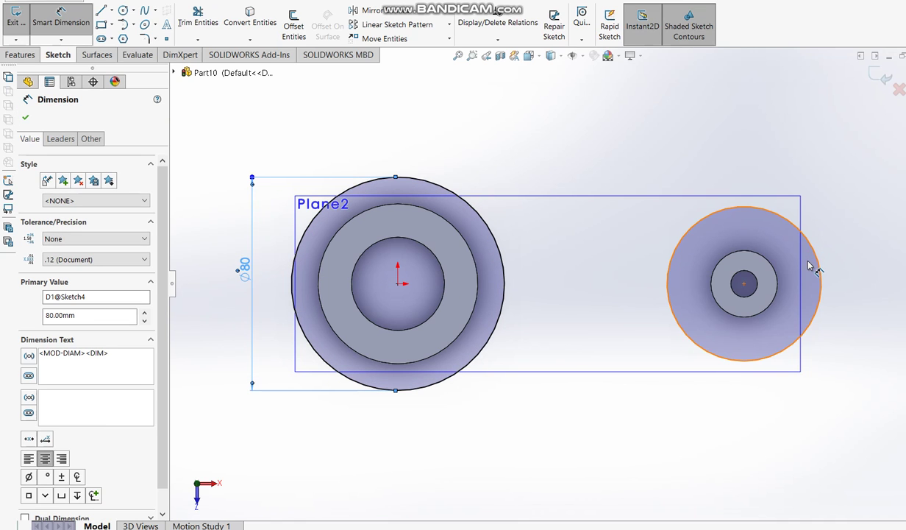
key("Escape")
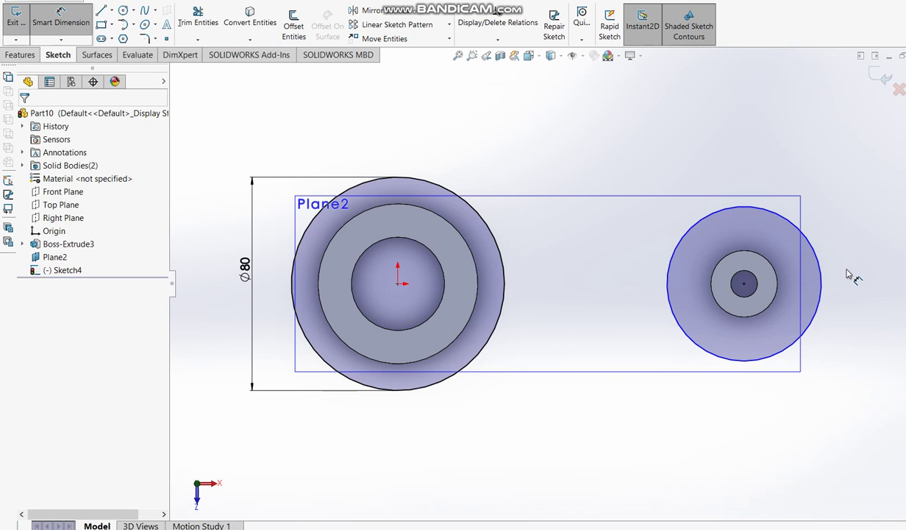
Dimension the small boss circle to Ø40 and check it against the reference drawing
left_click(822, 285)
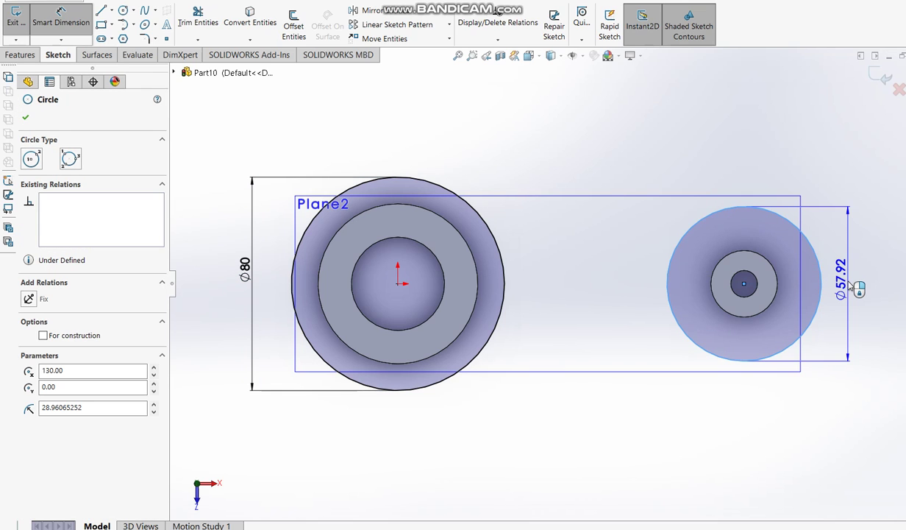
left_click(850, 284)
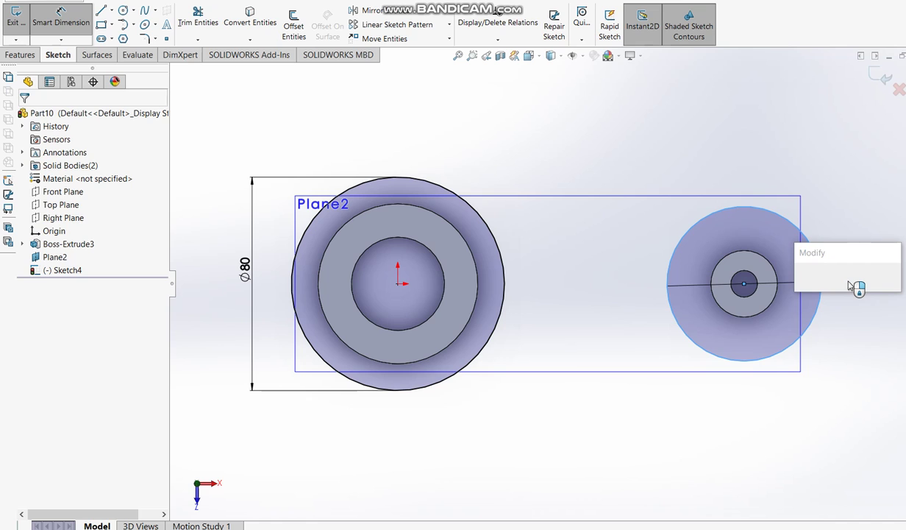
type("4")
key("Return")
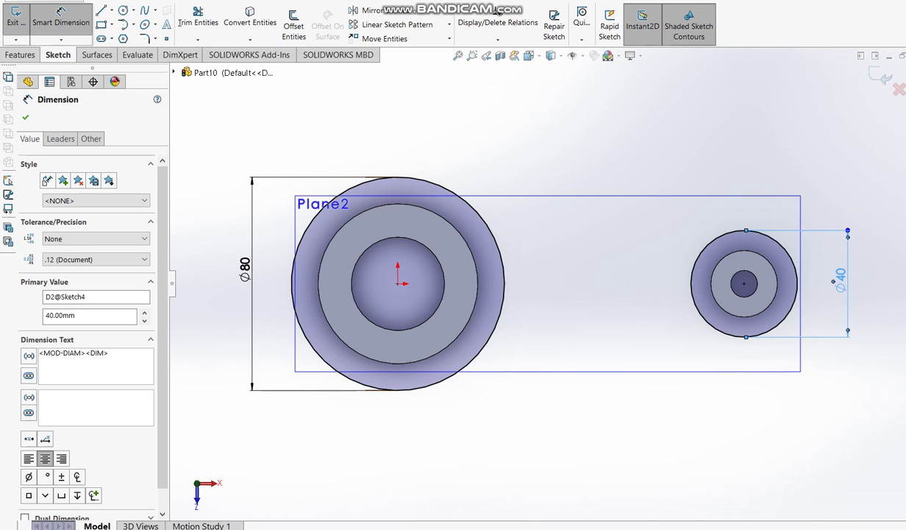
key("alt+Tab")
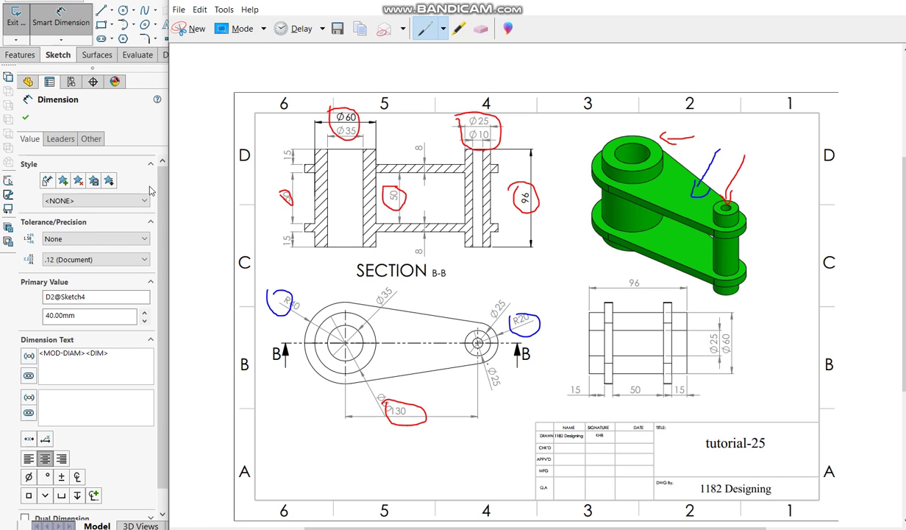
key("alt+Tab")
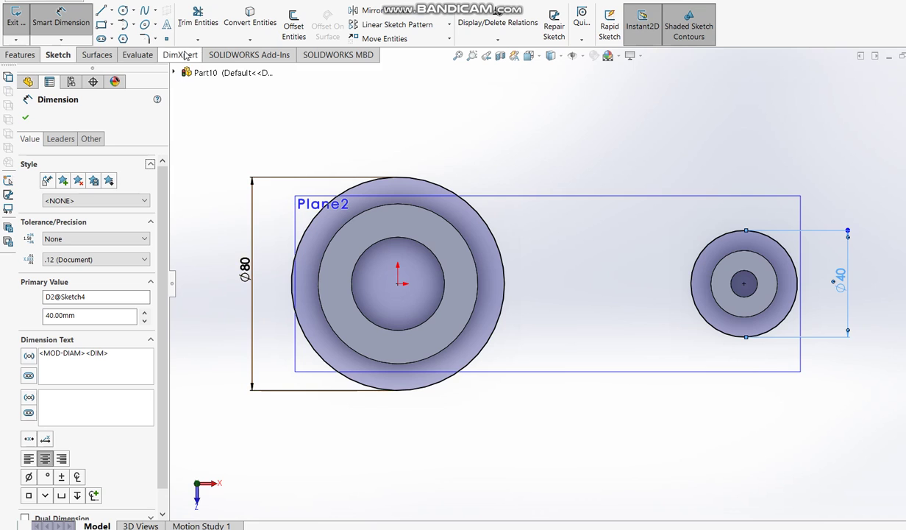
left_click(101, 10)
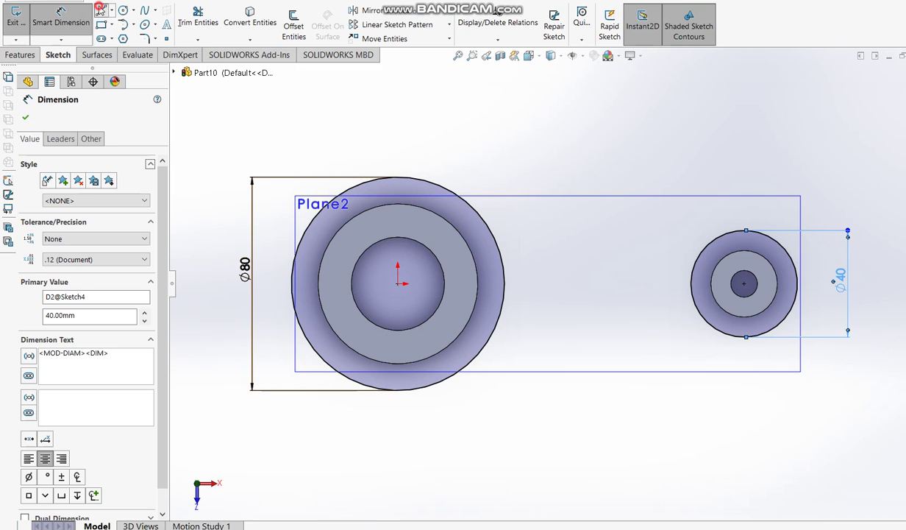
Draw the upper line from the Ø80 circle's top, tangent to the Ø40 circle
left_click(358, 188)
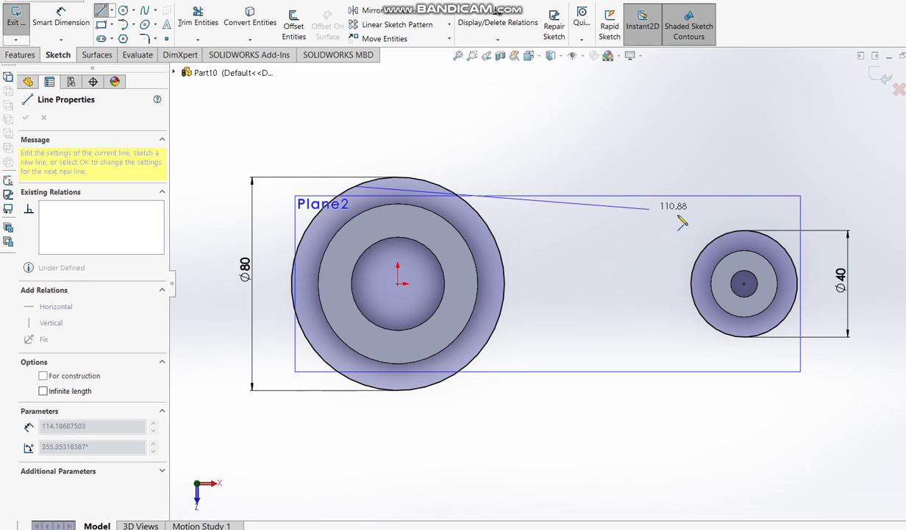
key("Escape")
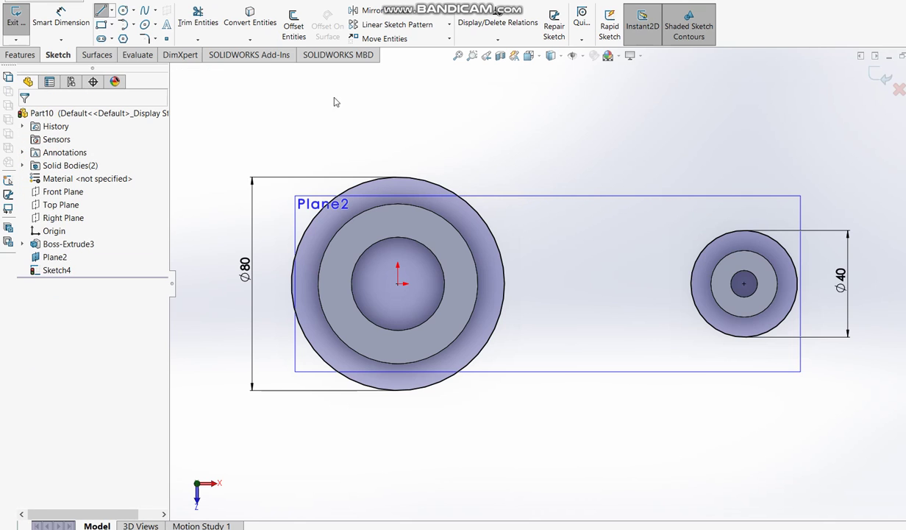
left_click(101, 9)
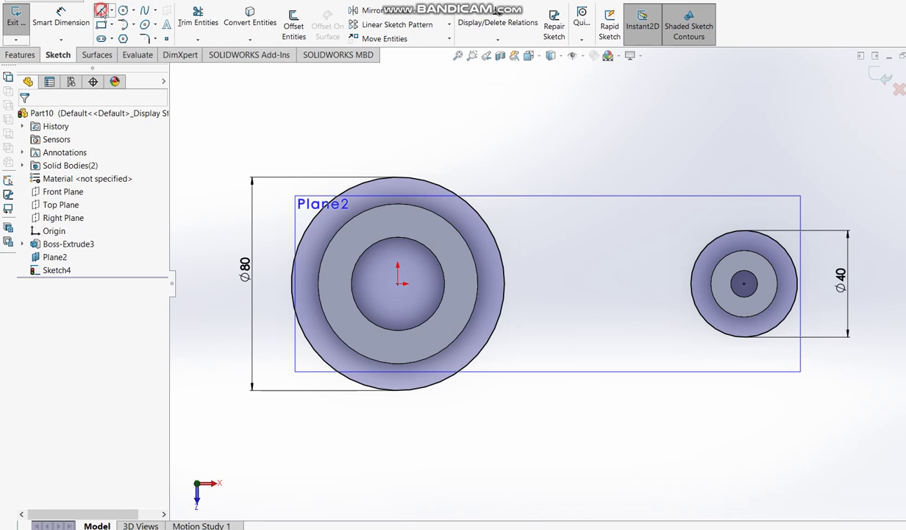
left_click(398, 178)
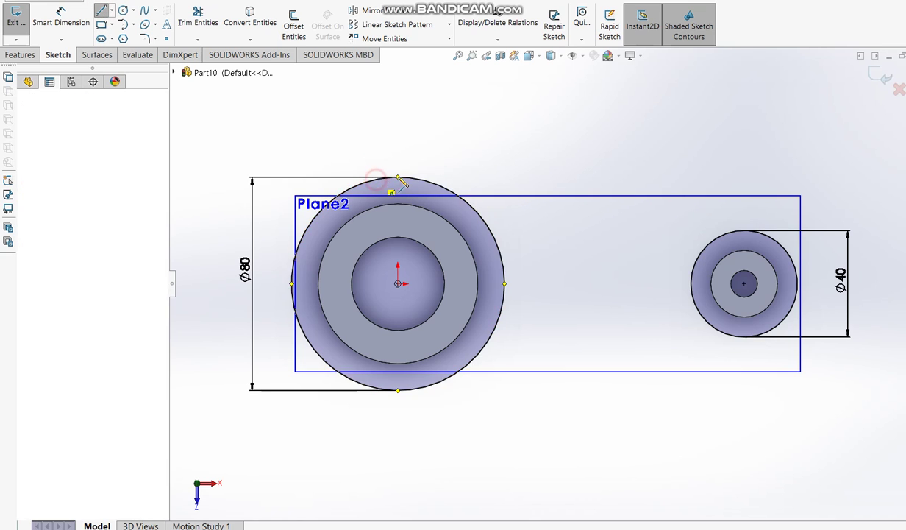
left_click(750, 232)
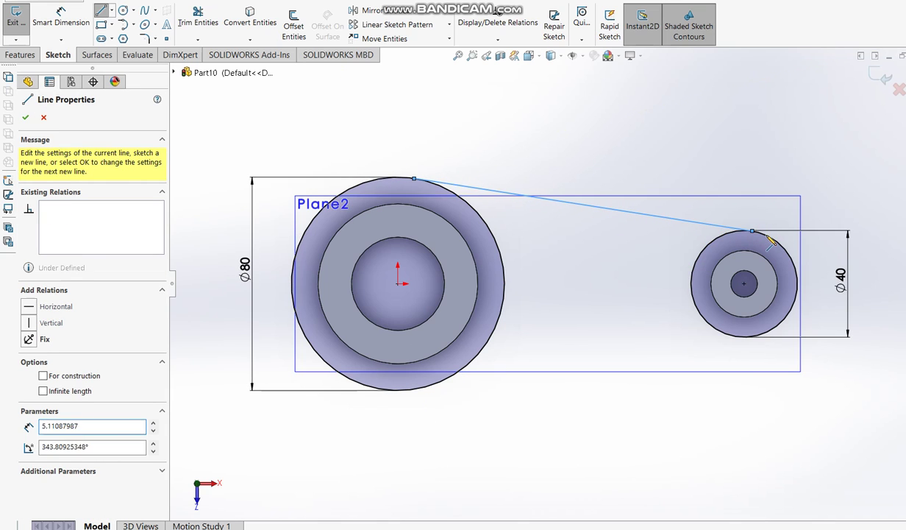
key("Escape")
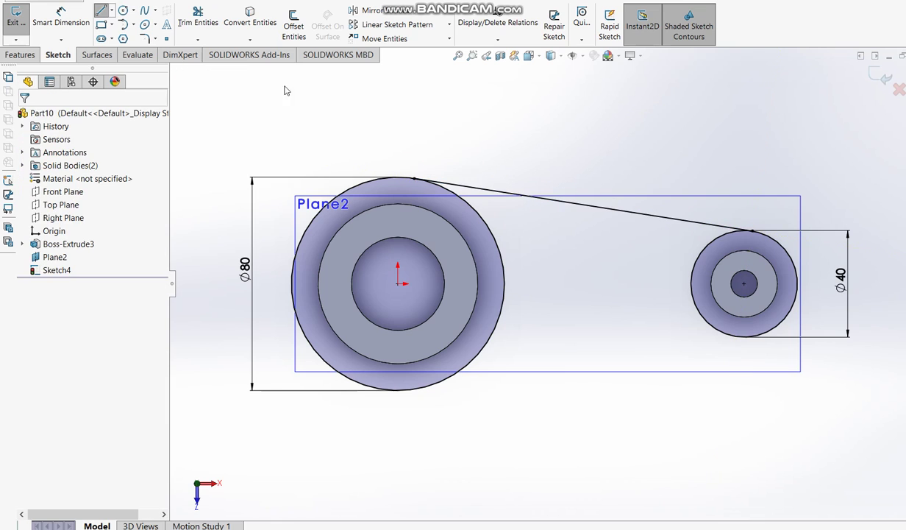
Draw the lower line from the Ø80 circle's bottom, tangent to the Ø40 circle
left_click(101, 12)
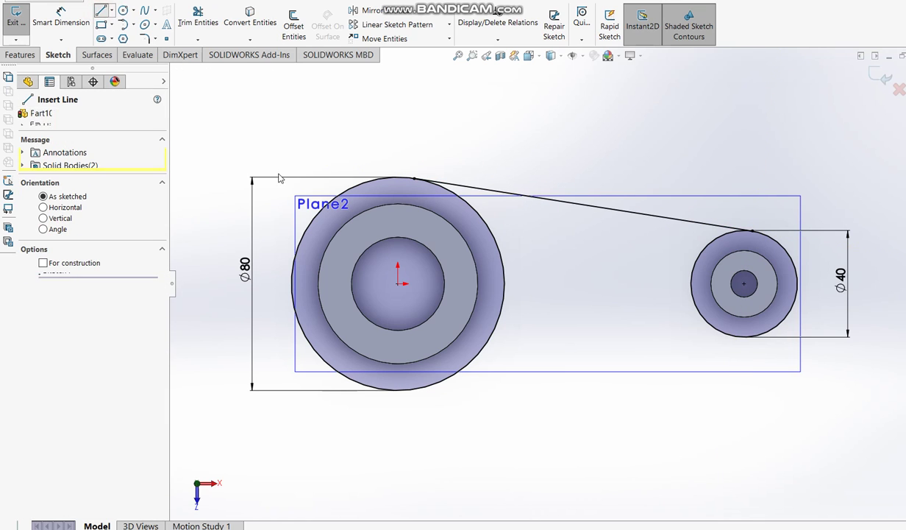
left_click(366, 389)
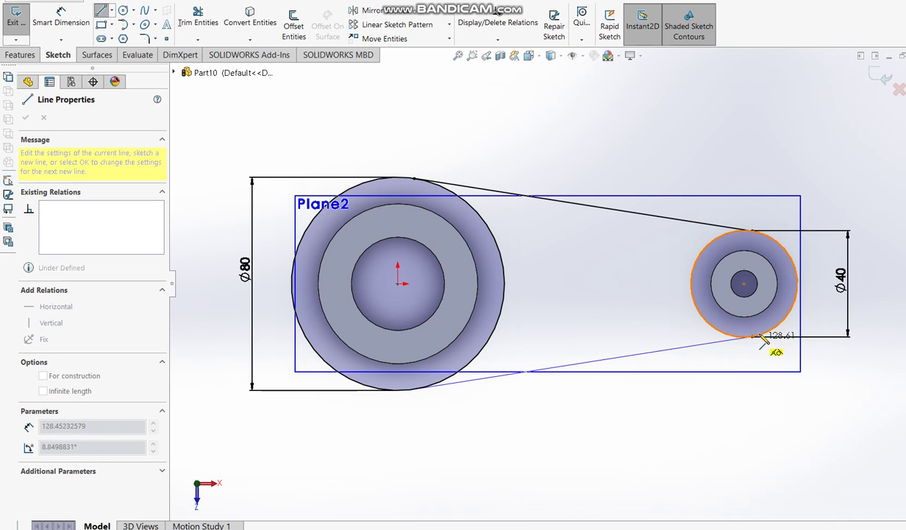
left_click(760, 338)
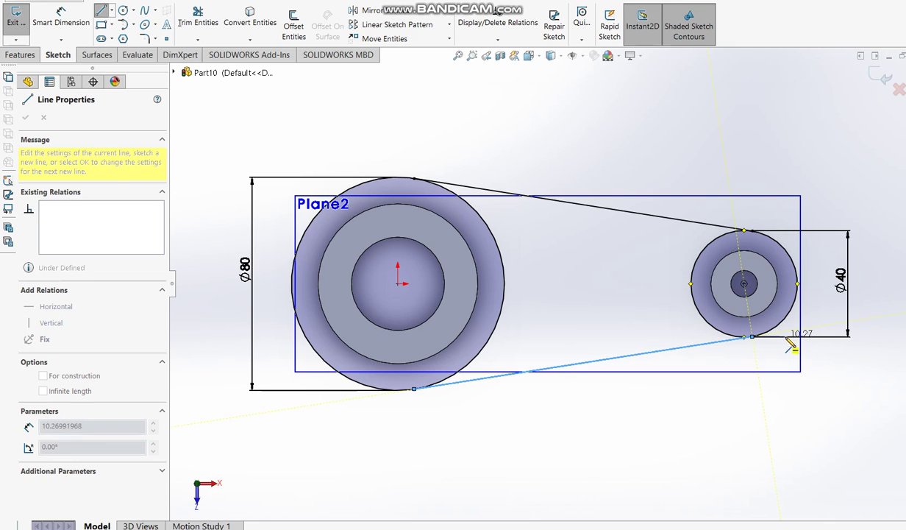
key("Escape")
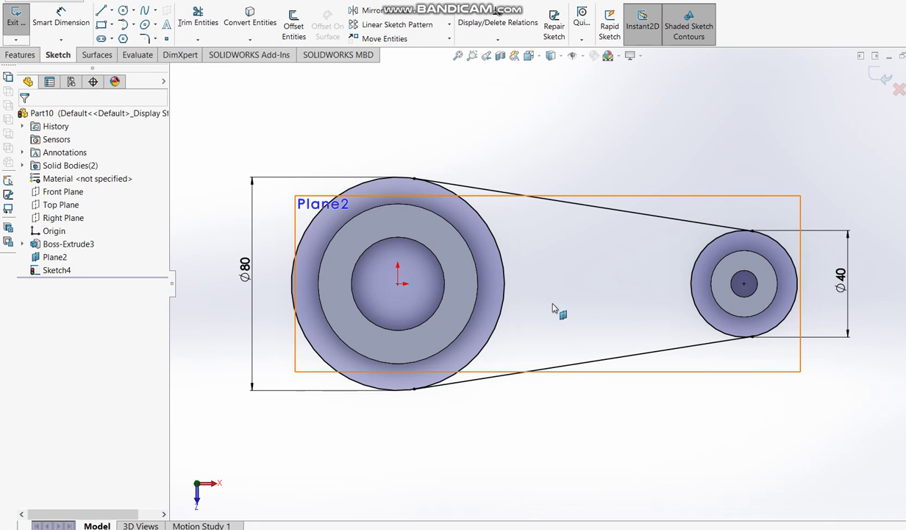
Convert the inner hole edges of the left and right bosses into sketch circles
left_click(250, 16)
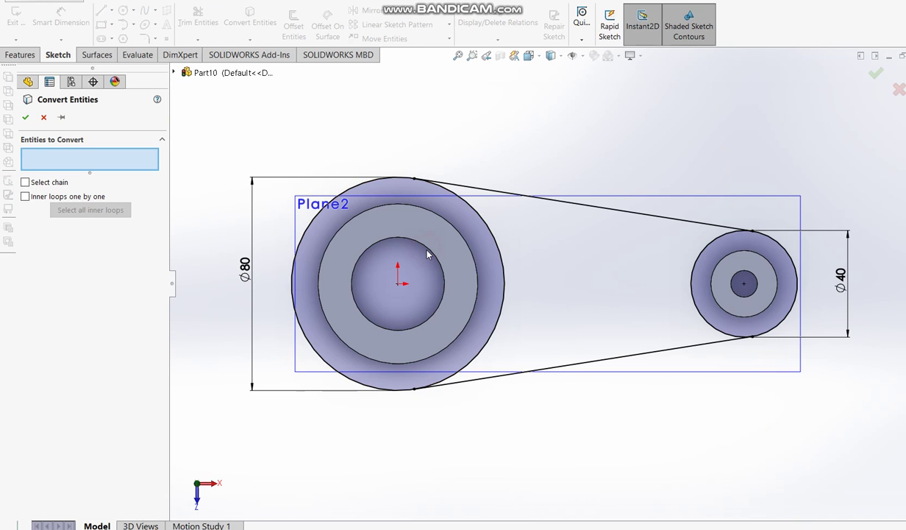
left_click(434, 258)
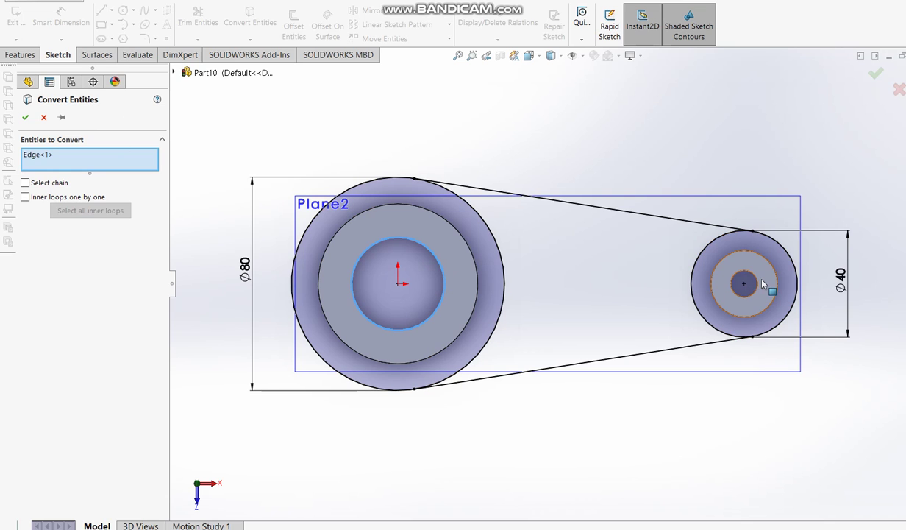
left_click(758, 290)
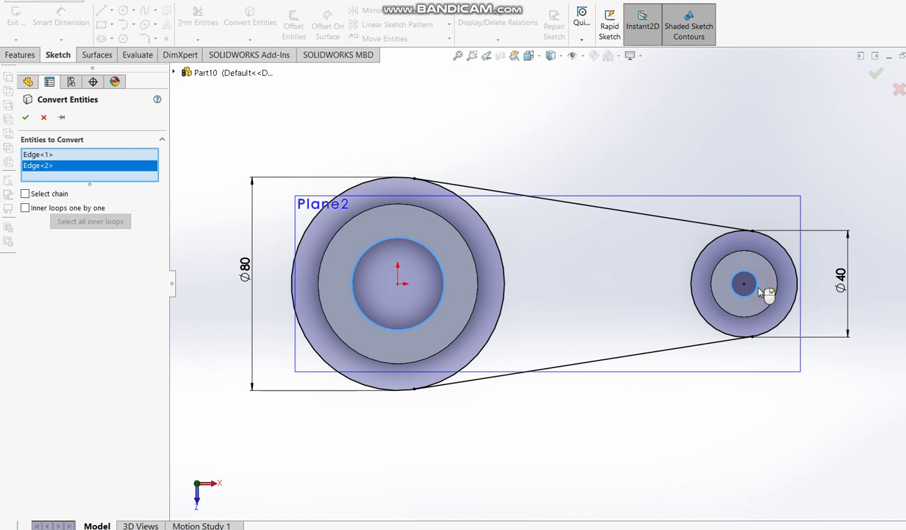
left_click(25, 118)
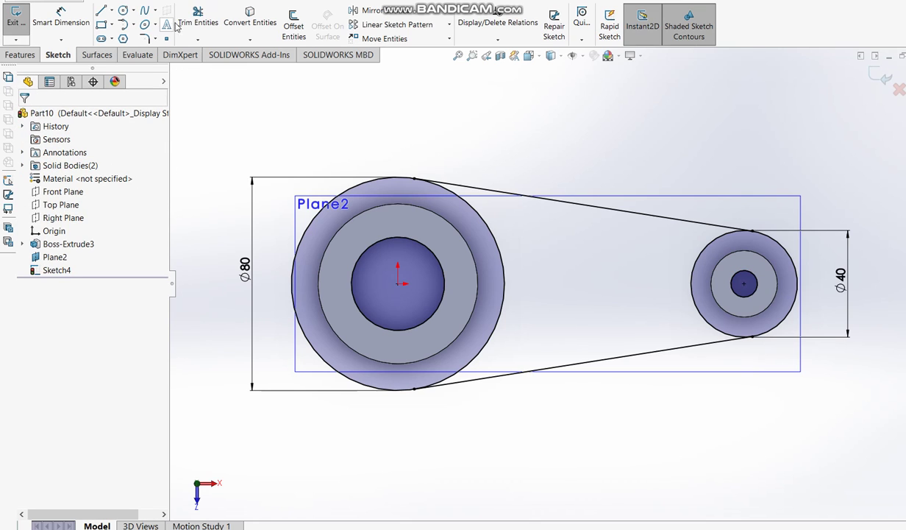
left_click(199, 24)
Power-trim the inner arcs away, then start extruding the outline, previewed at 96 mm
mouse_move(543, 270)
left_mouse_down()
mouse_move(498, 272)
mouse_move(693, 284)
left_mouse_up()
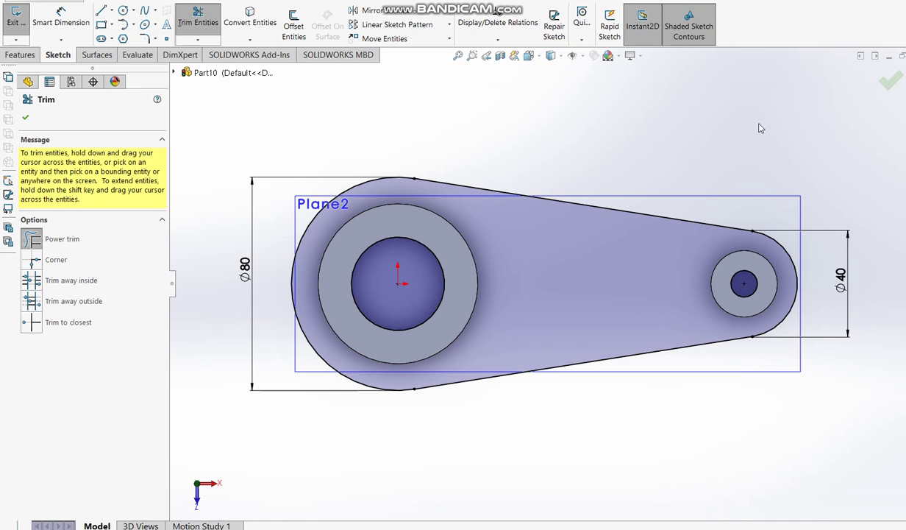
key("Escape")
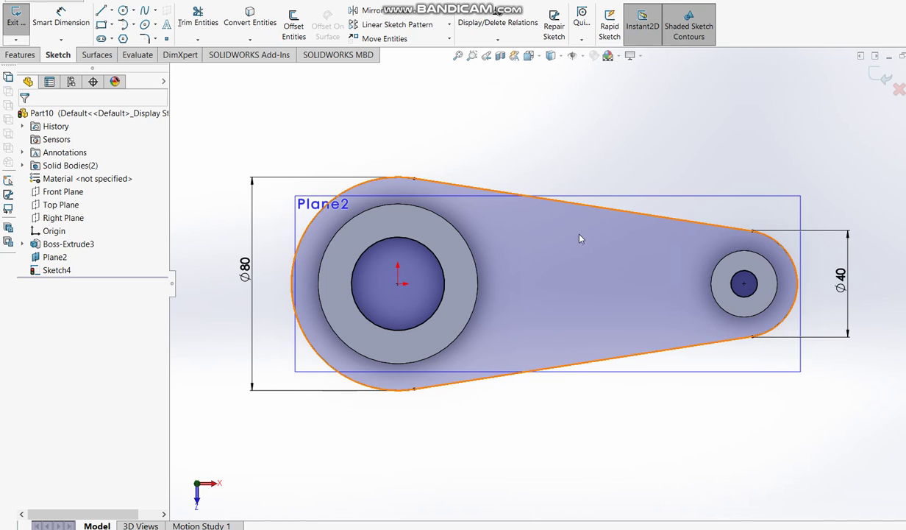
middle_click_drag(545, 227, 546, 257)
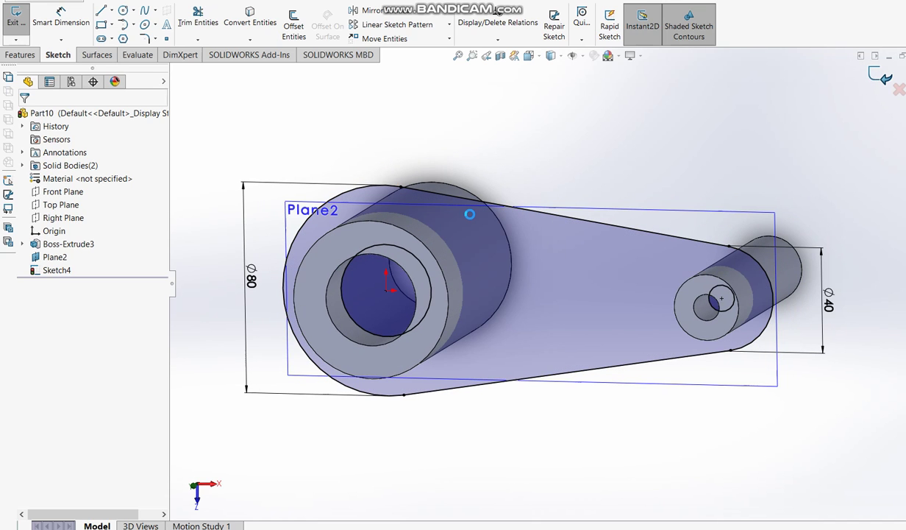
key("e")
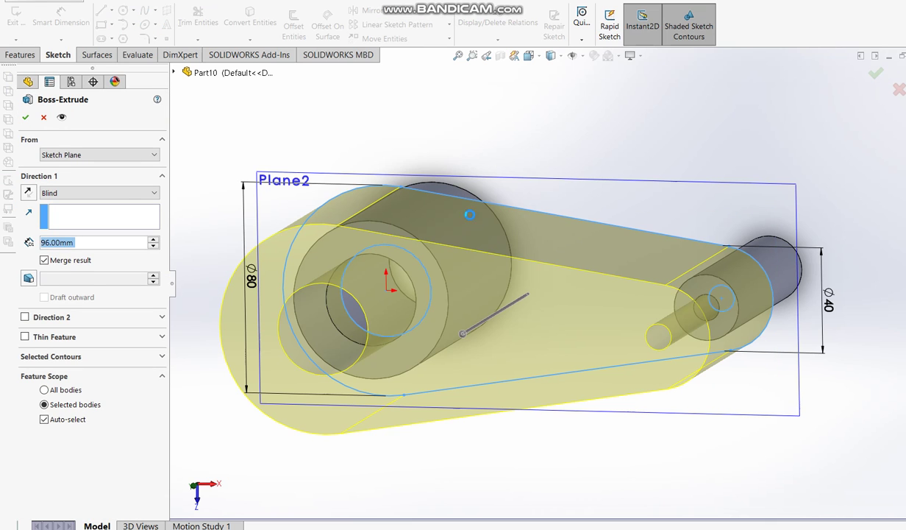
Circle the 8 mm thickness on the reference drawing, then uncheck Auto-select in SolidWorks
key("alt+Tab")
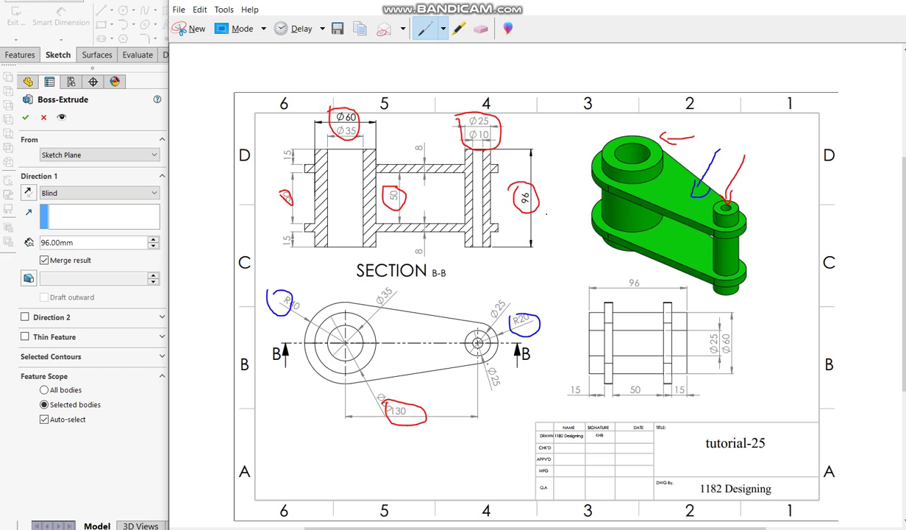
left_click_drag(412, 139, 406, 164)
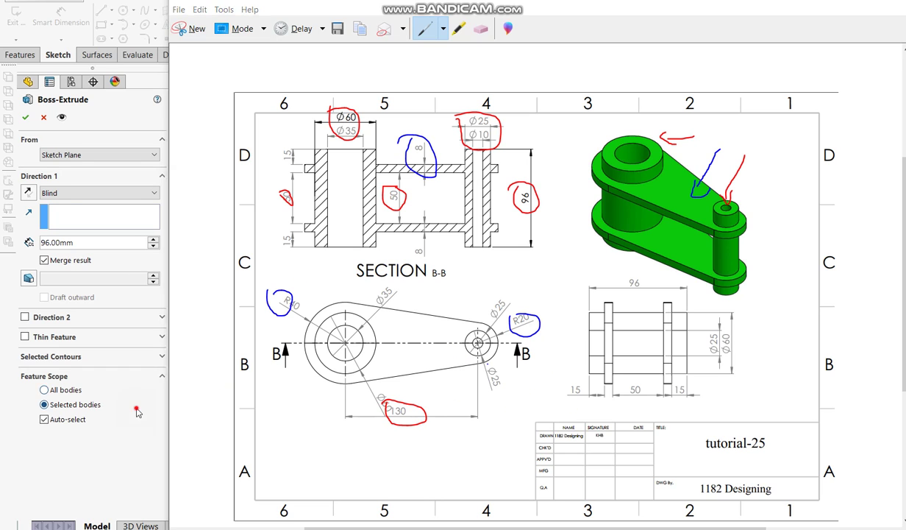
left_click(44, 419)
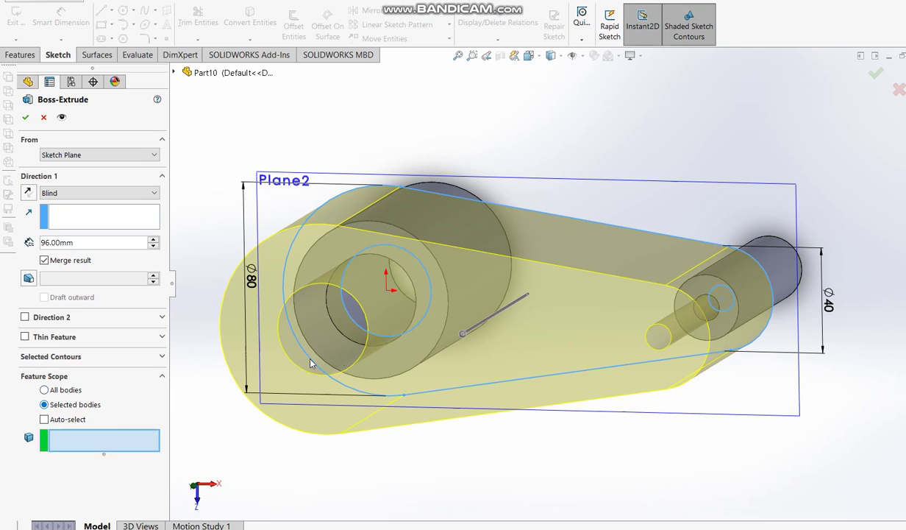
Set the extrude depth to 8 mm, then cancel it after the no-bodies-selected error
double_click(90, 244)
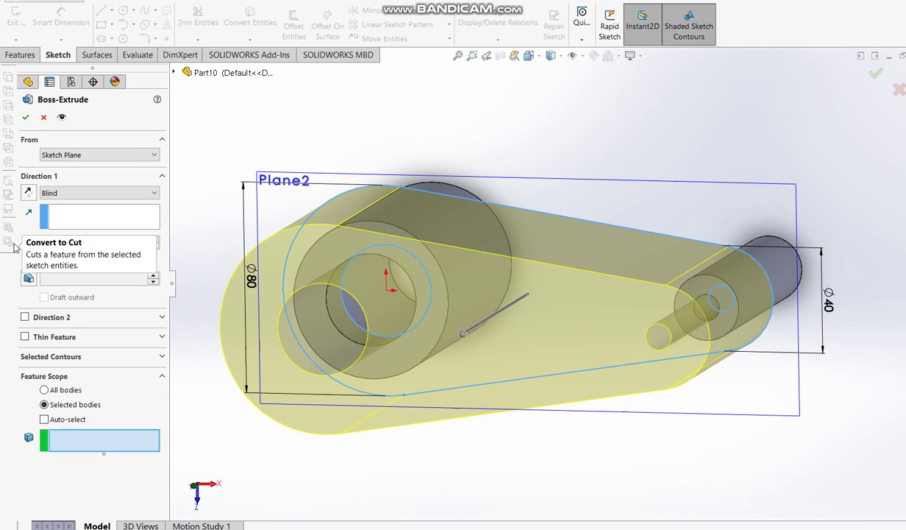
type("8")
key("Return")
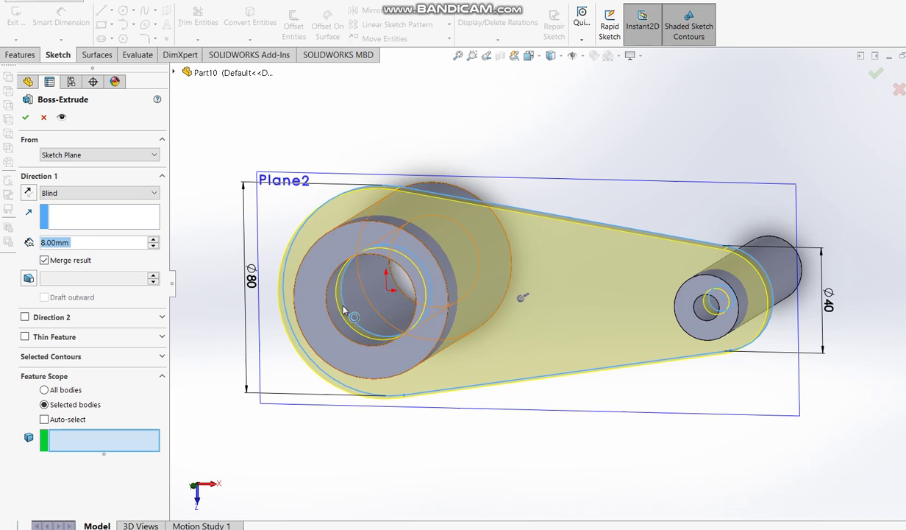
key("ctrl+7")
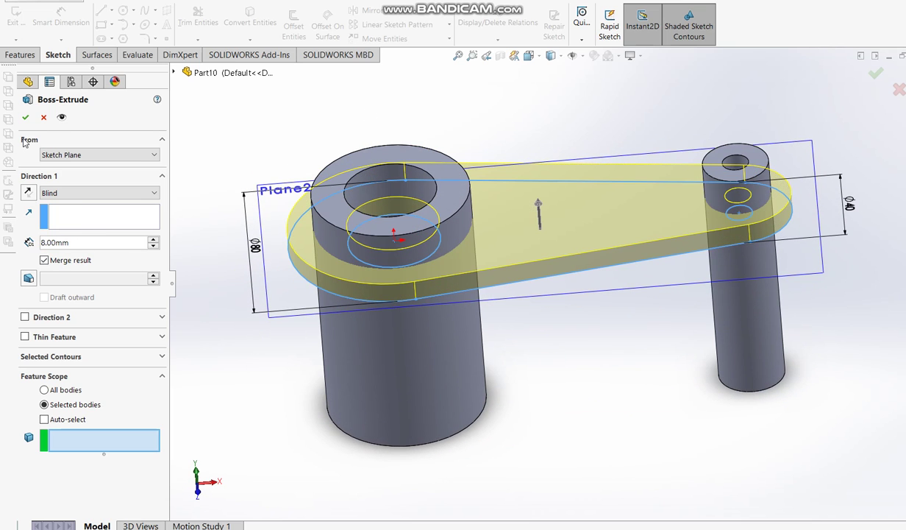
left_click(25, 117)
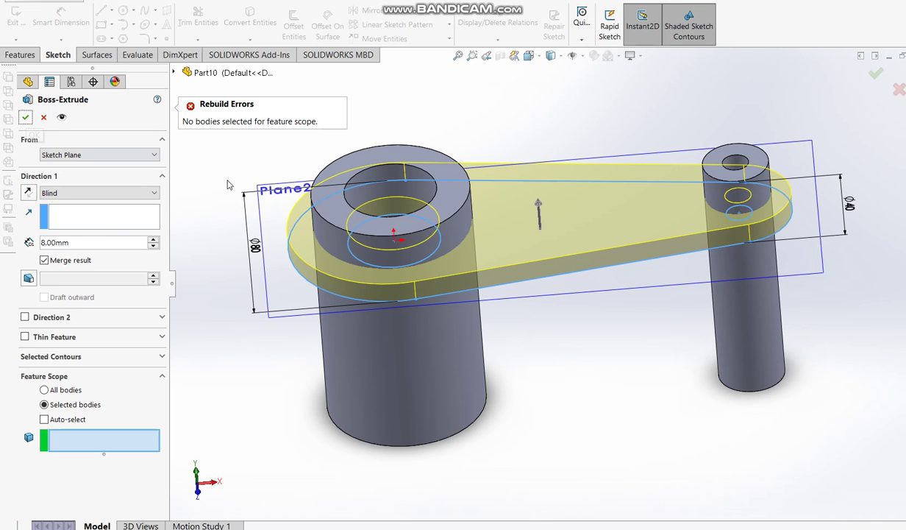
middle_click_drag(229, 182, 233, 186)
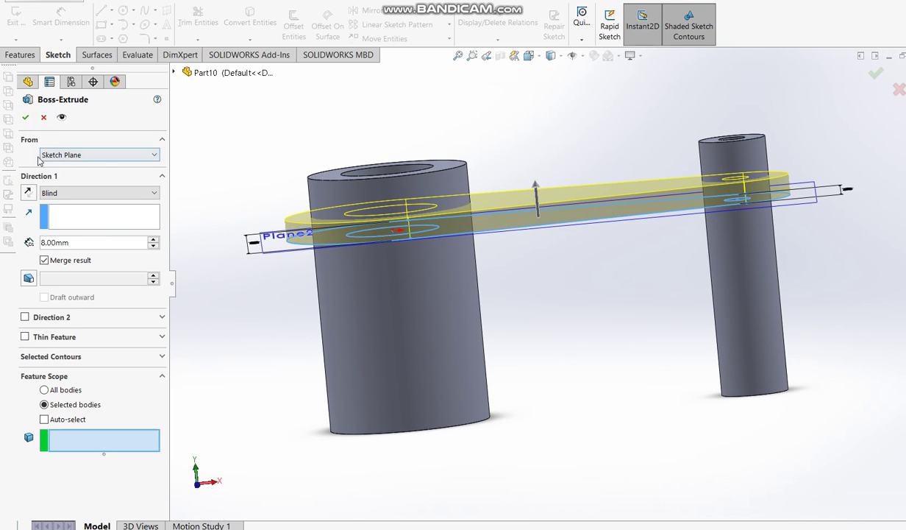
left_click(25, 116)
left_click(43, 117)
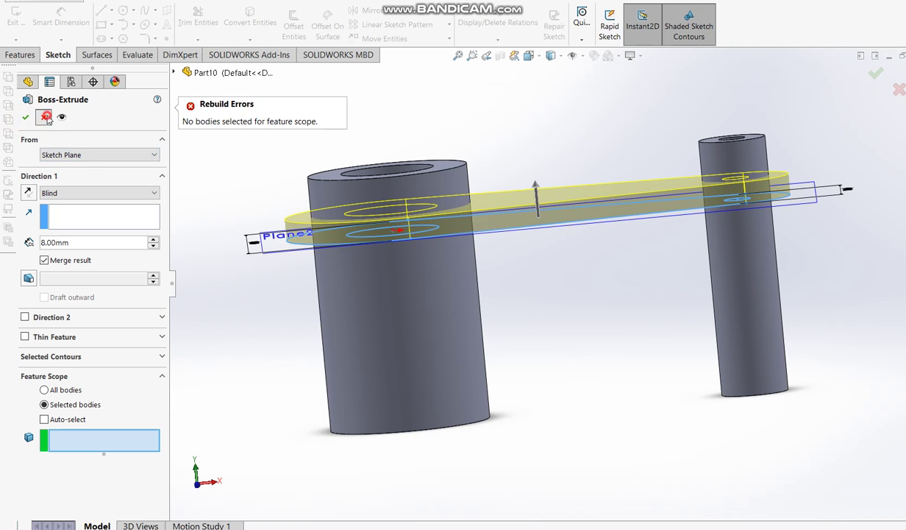
Select Sketch4 in the feature tree and exit the sketch
middle_click_drag(542, 154, 545, 257)
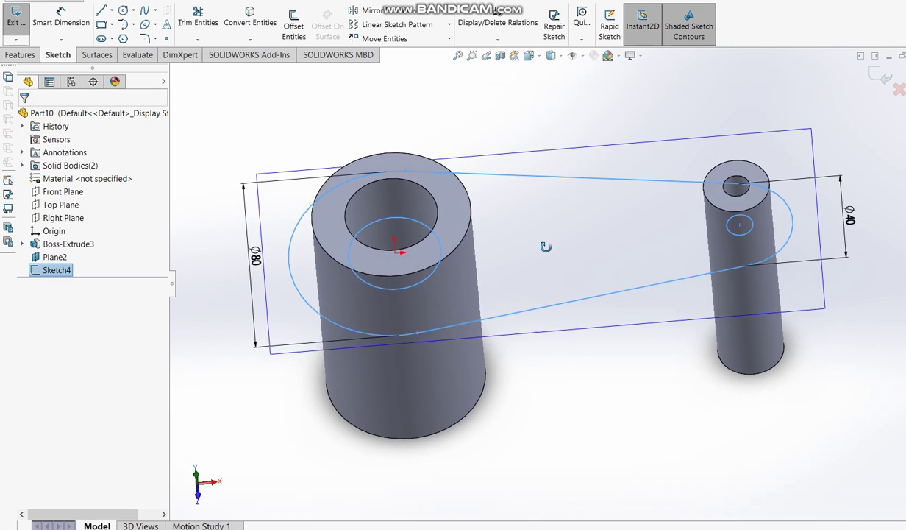
scroll(689, 257, "down", 3)
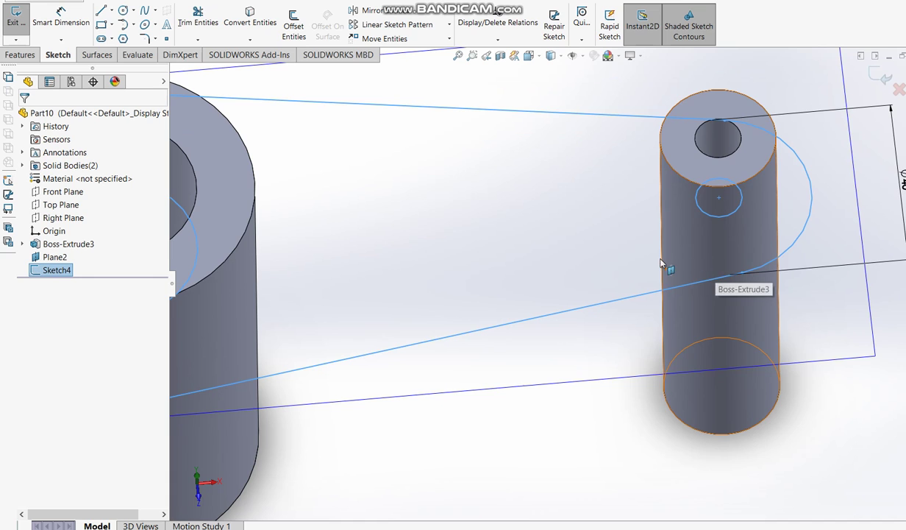
scroll(712, 152, "up", 1)
scroll(712, 152, "down", 2)
scroll(647, 178, "down", 1)
scroll(648, 206, "down", 2)
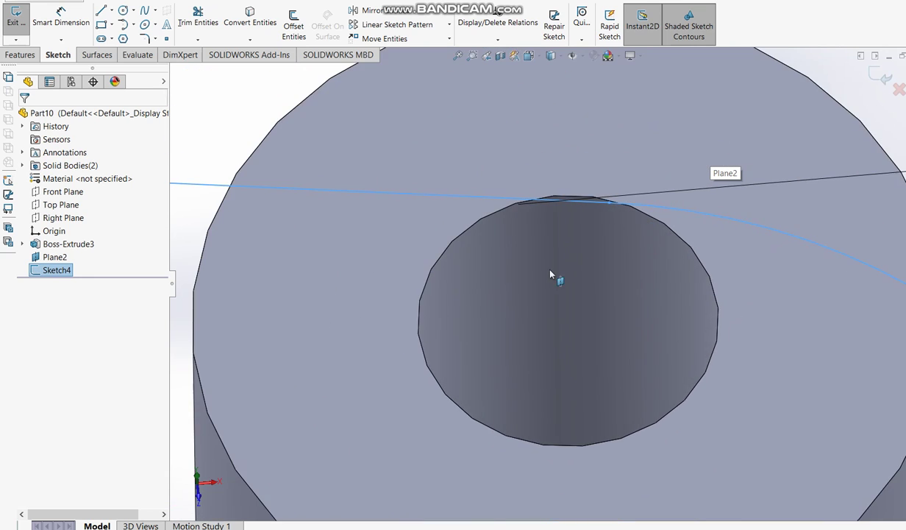
scroll(553, 273, "up", 2)
left_click(52, 270)
left_click(56, 270)
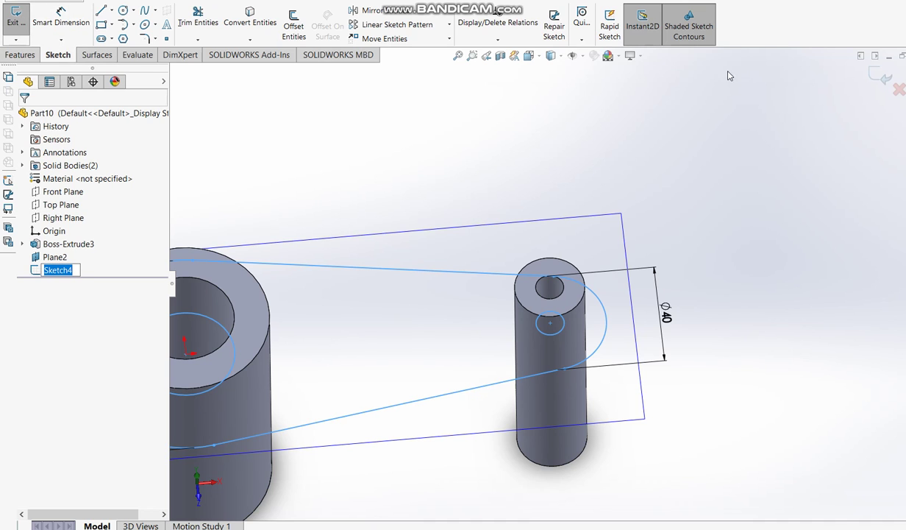
left_click(886, 79)
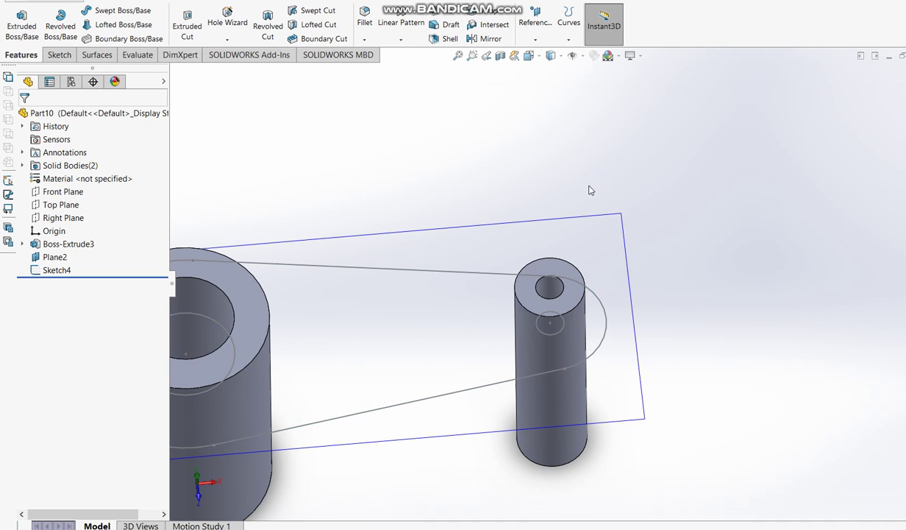
Extrude Sketch4 8 mm into the plate joining both bosses
left_click(57, 270)
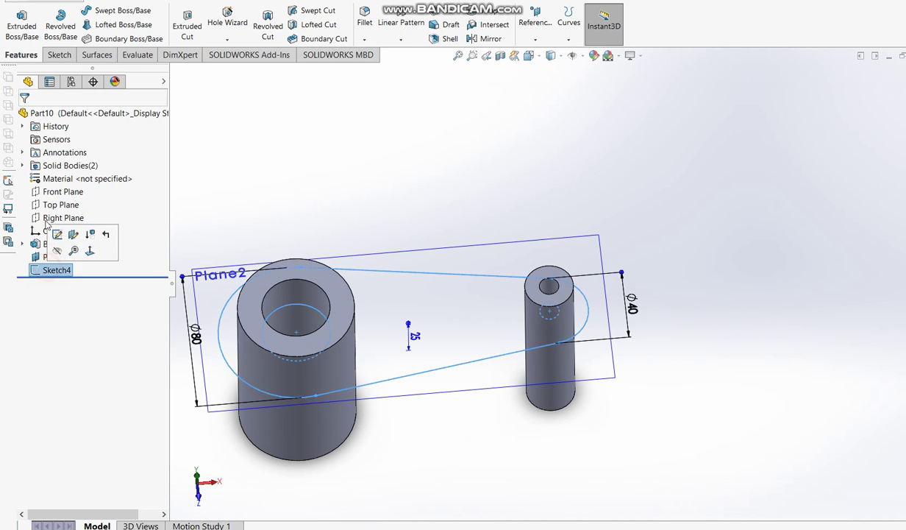
left_click(21, 26)
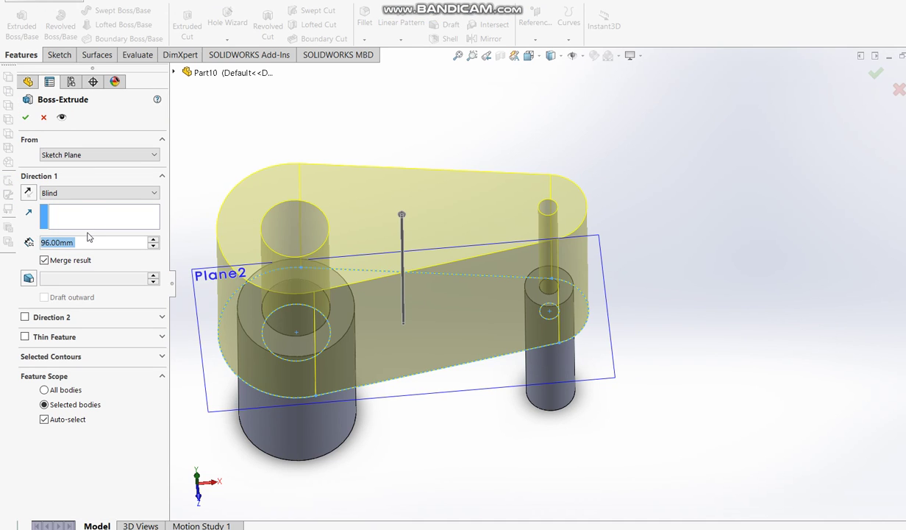
type("8")
key("Return")
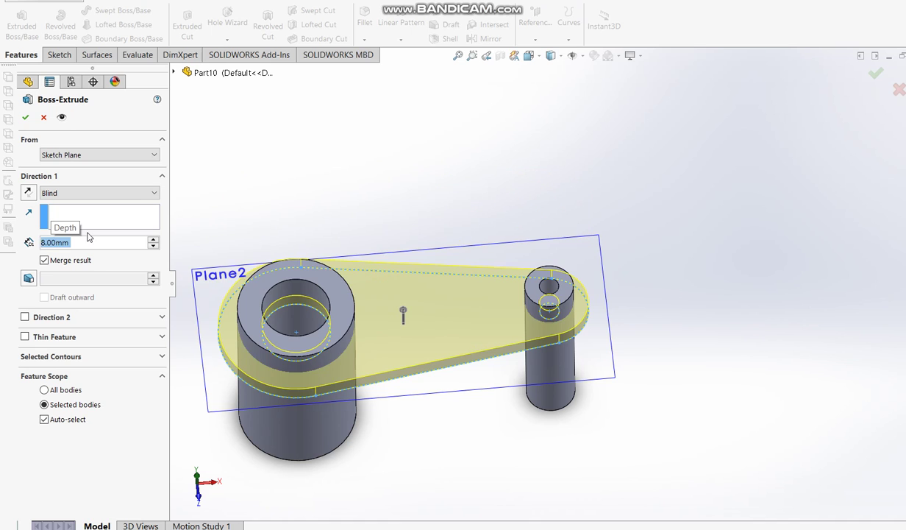
left_click(25, 117)
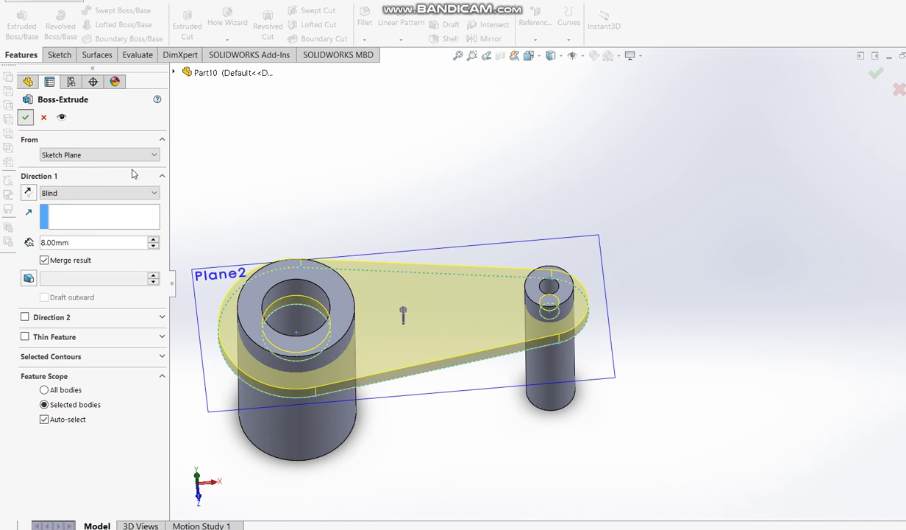
middle_click_drag(429, 342, 407, 259)
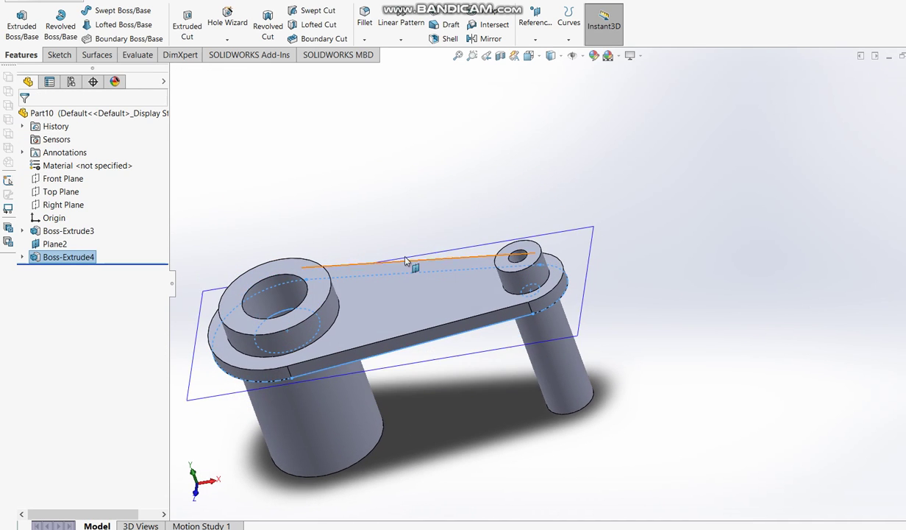
Hide Plane2 from the model view
scroll(484, 339, "up", 3)
left_click(519, 374)
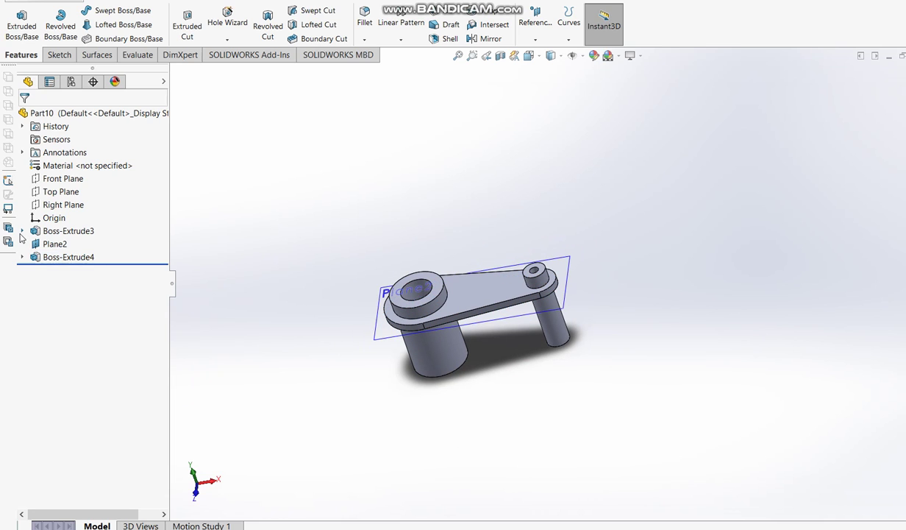
left_click(54, 243)
right_click(56, 244)
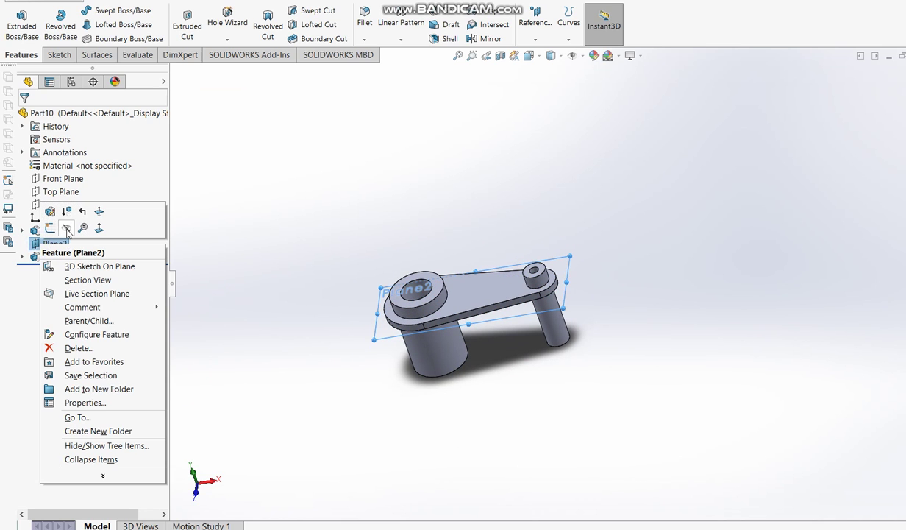
left_click(66, 228)
Mirror Boss-Extrude4 across Top Plane to create the lower arm
scroll(406, 274, "down", 2)
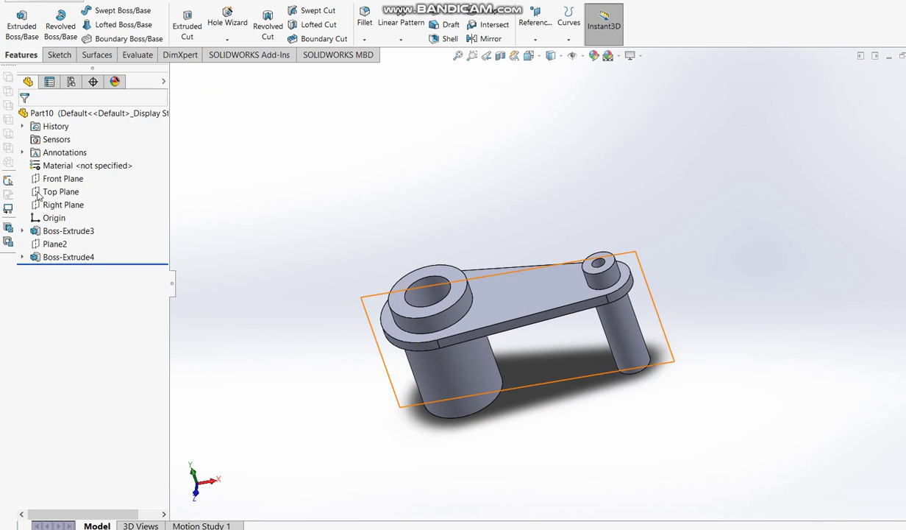
left_click(57, 256)
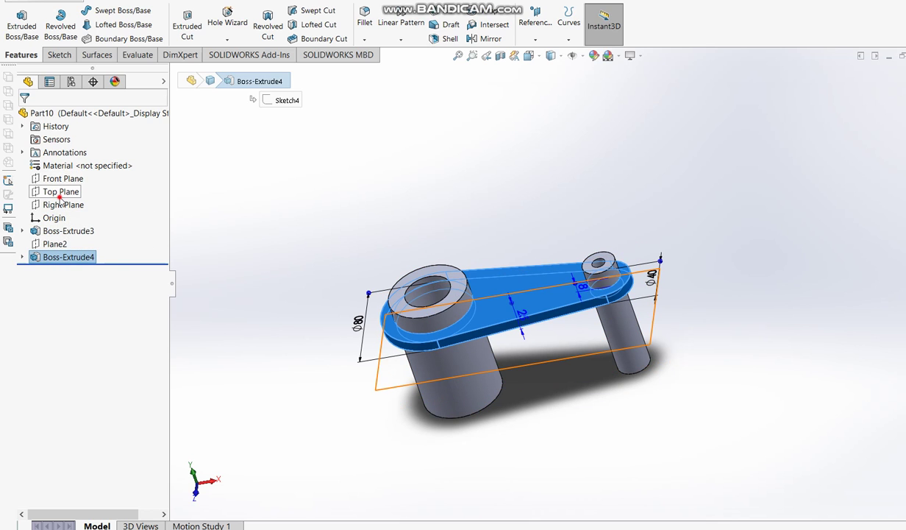
left_click(60, 197, "ctrl")
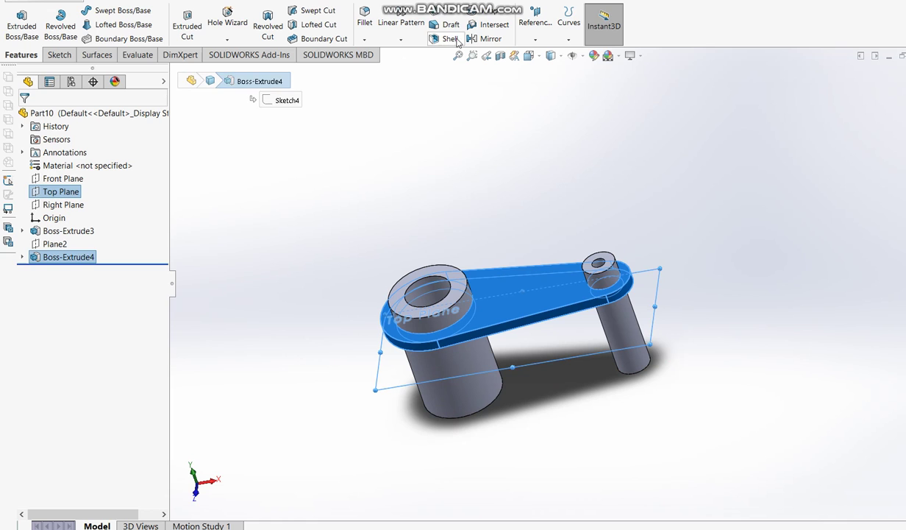
left_click(487, 38)
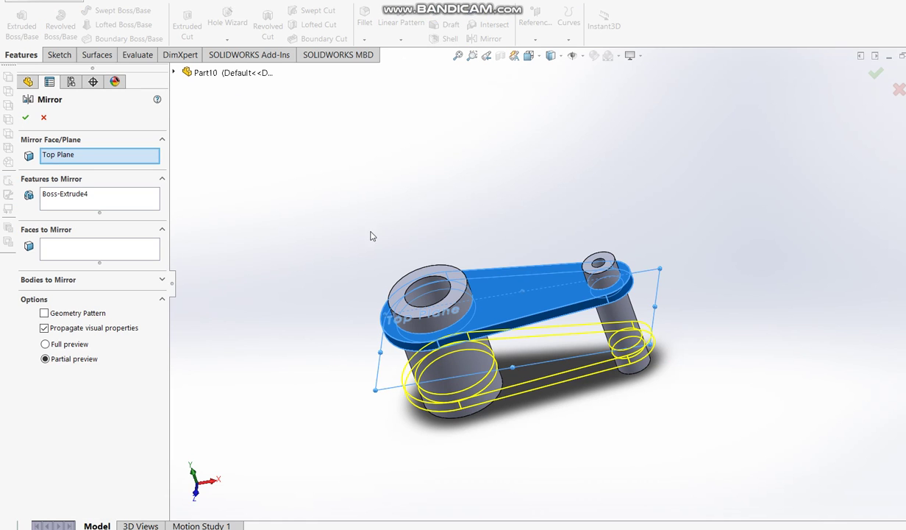
left_click(26, 119)
Orbit to a near-front view and compare the part with the reference drawing
middle_click_drag(661, 245, 582, 379)
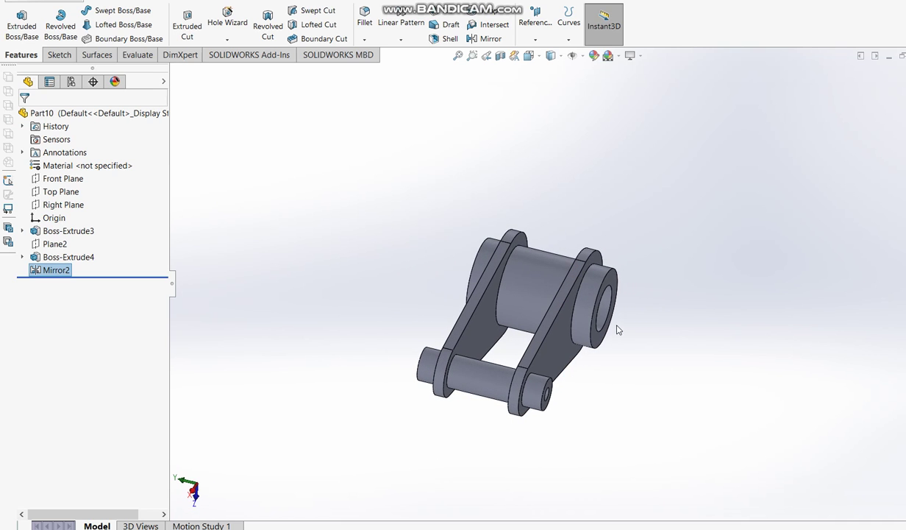
middle_click_drag(617, 331, 790, 452)
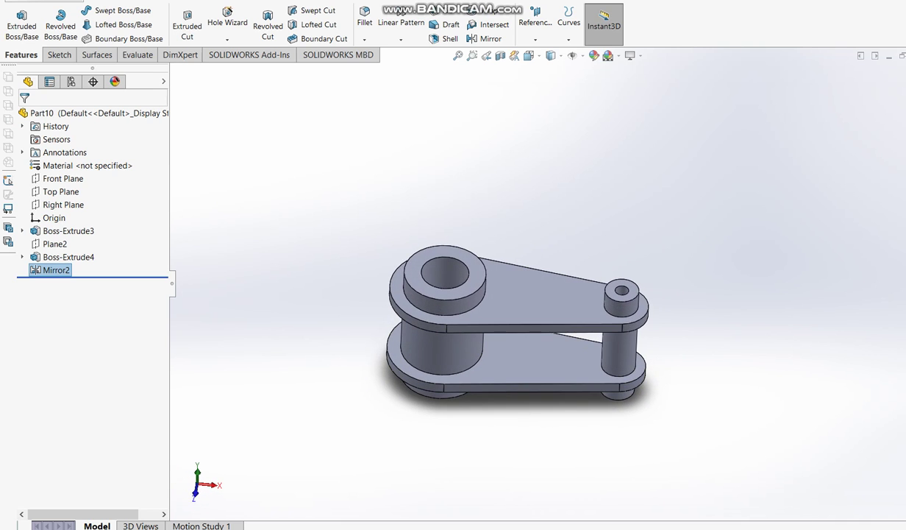
key("alt+Tab")
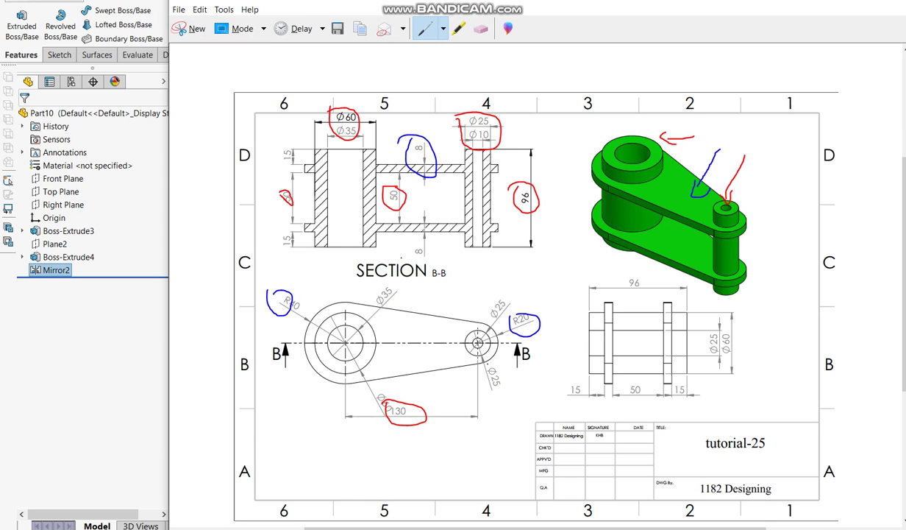
left_click(83, 429)
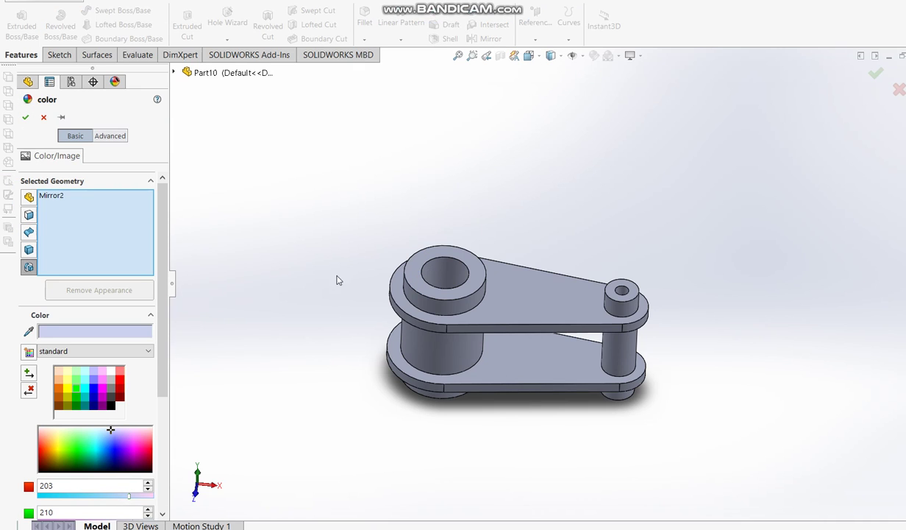
Colour all of Part10 bright green (RGB 0,255,0) after cancelling a lower-plate trial
left_click(76, 392)
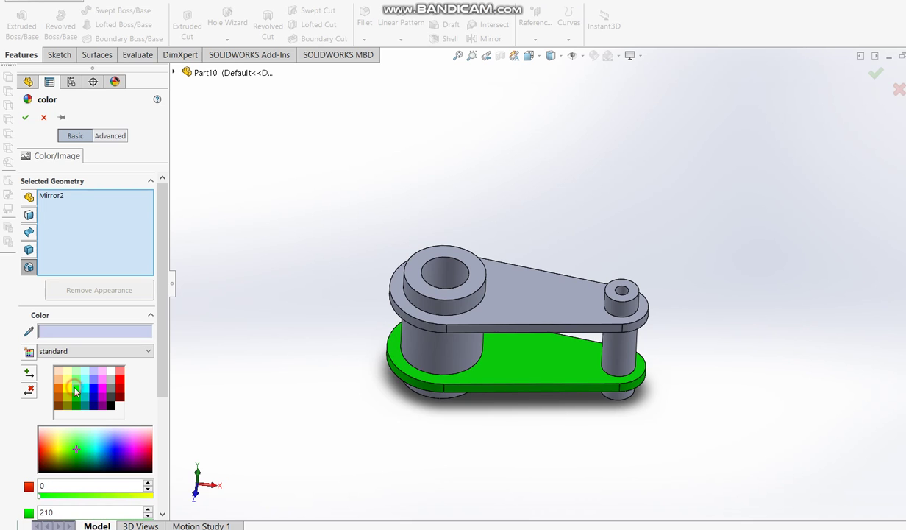
left_click(44, 117)
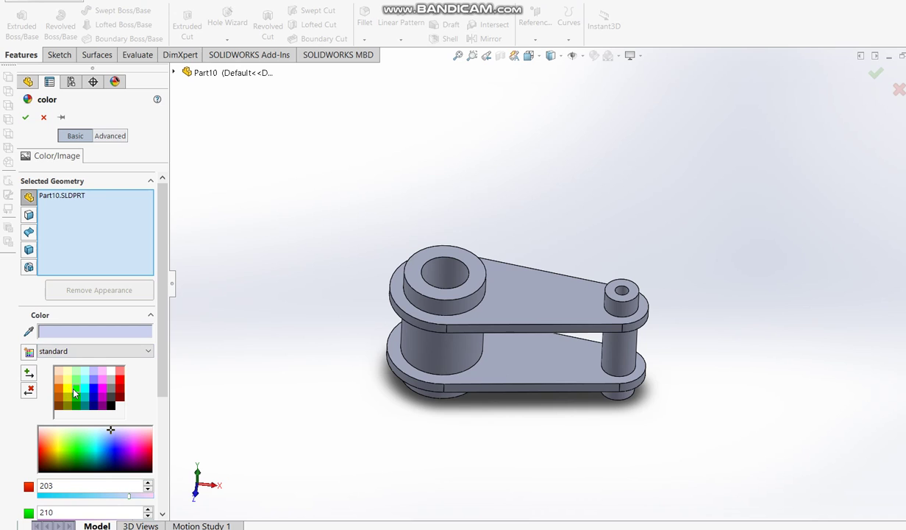
left_click(75, 378)
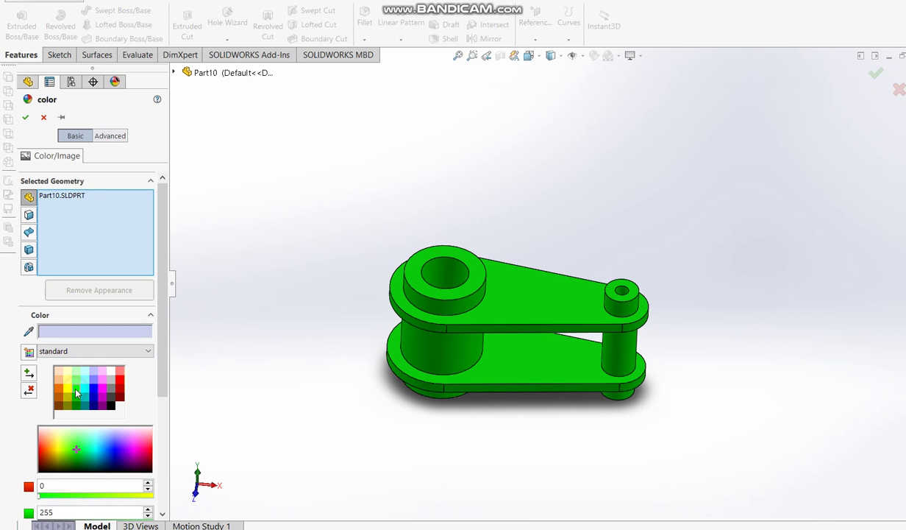
left_click(25, 117)
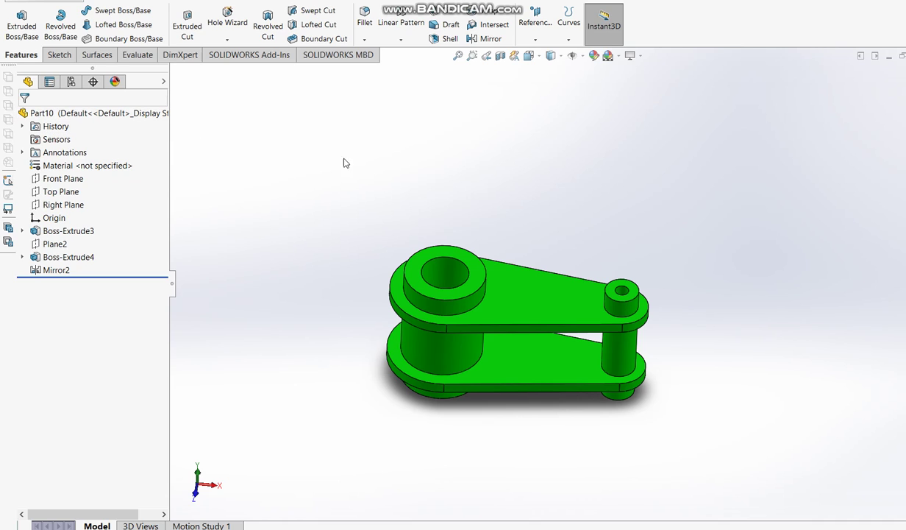
scroll(485, 409, "down", 1)
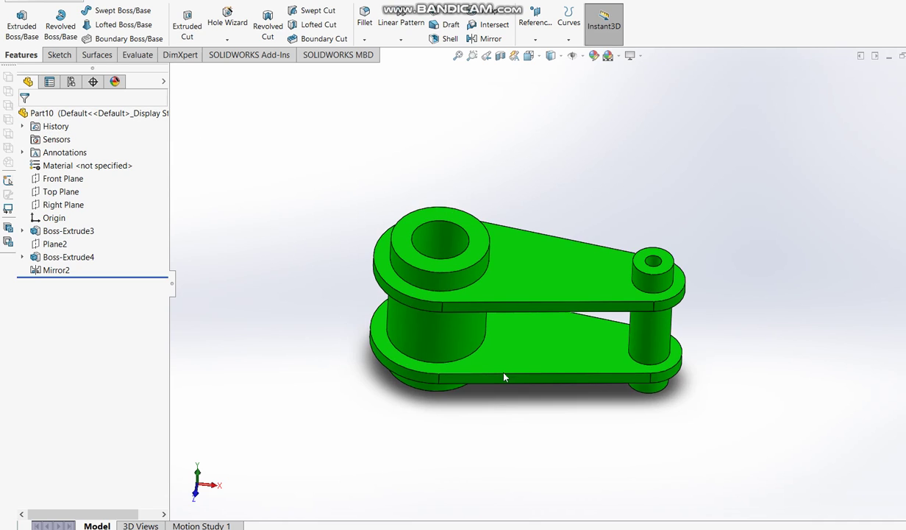
scroll(515, 374, "down", 1)
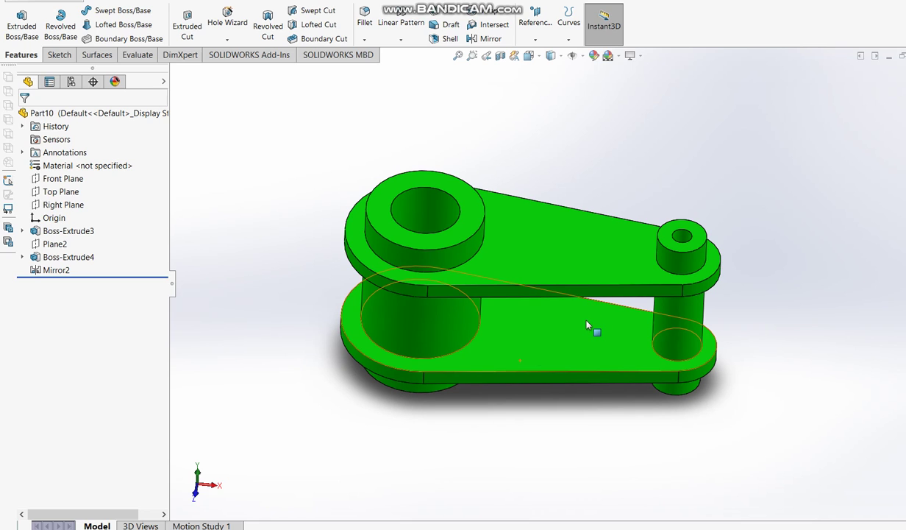
scroll(588, 325, "down", 1)
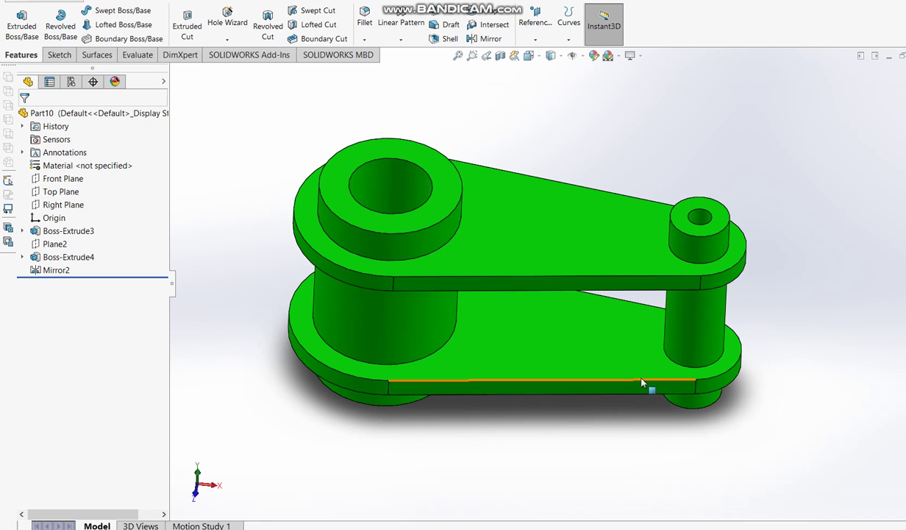
left_click(775, 142)
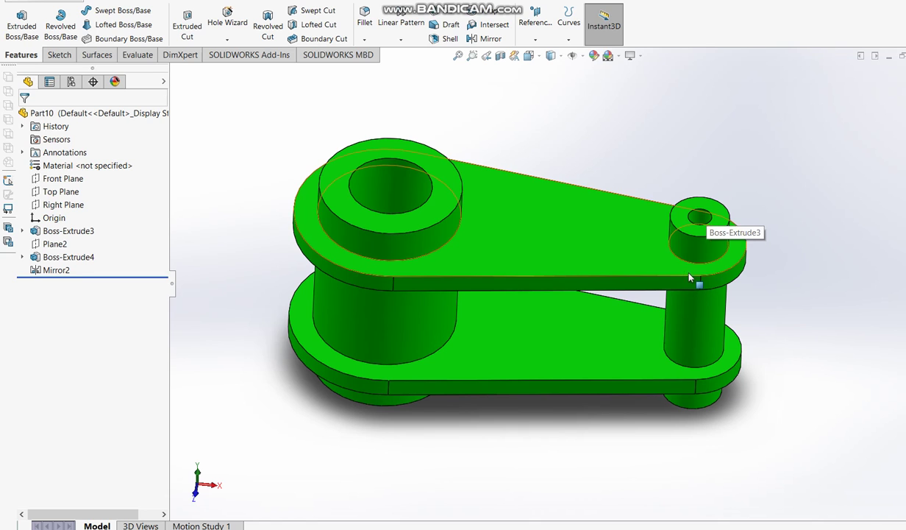
scroll(617, 354, "down", 2)
scroll(520, 232, "up", 2)
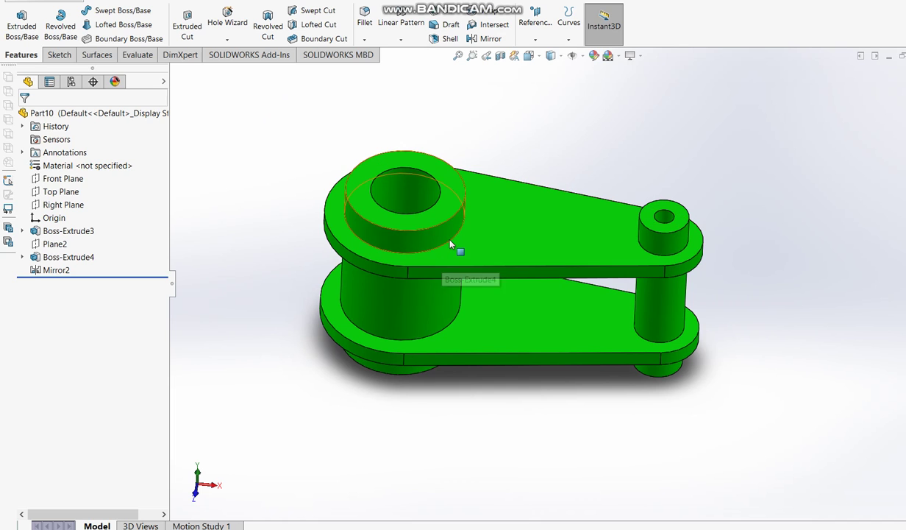
scroll(414, 197, "down", 2)
scroll(562, 226, "up", 3)
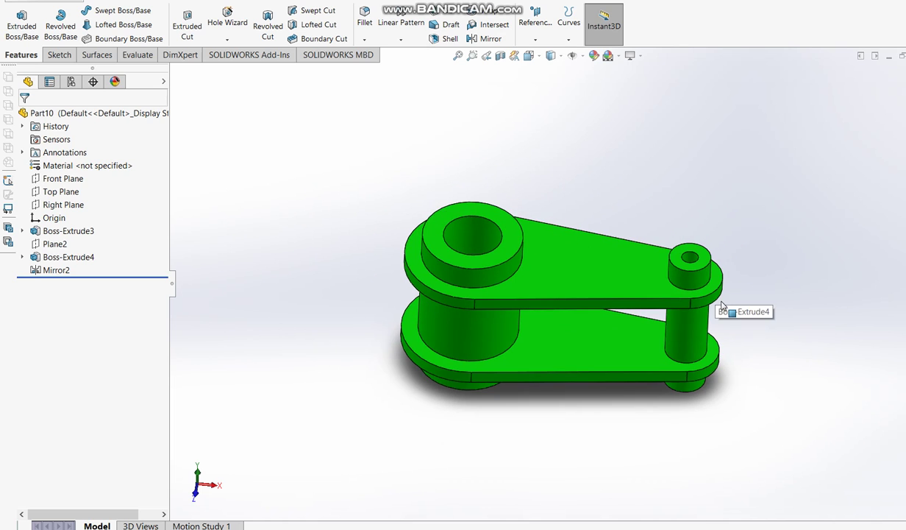
middle_click_drag(723, 309, 517, 485)
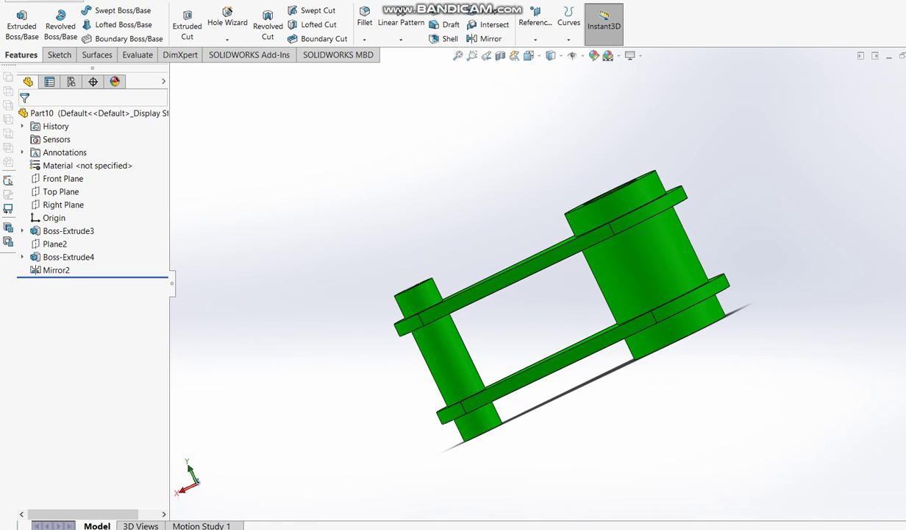
key("alt+Tab")
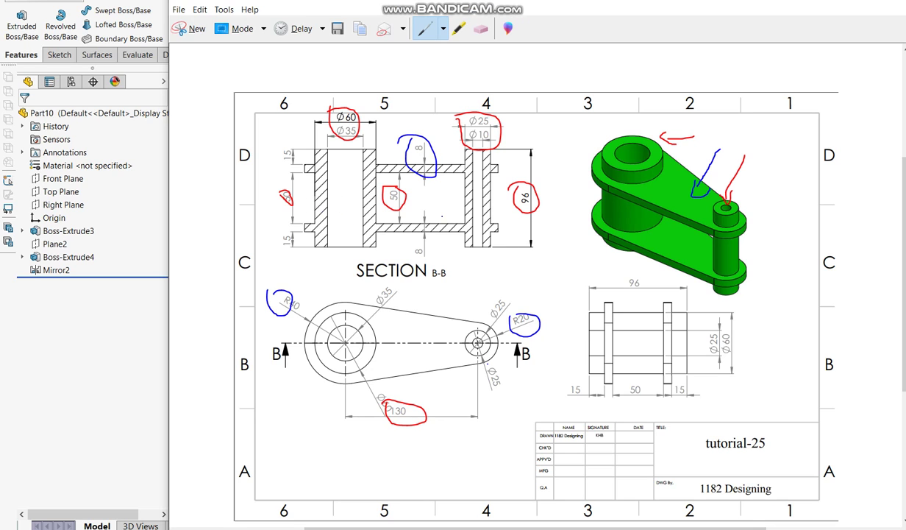
left_click(105, 352)
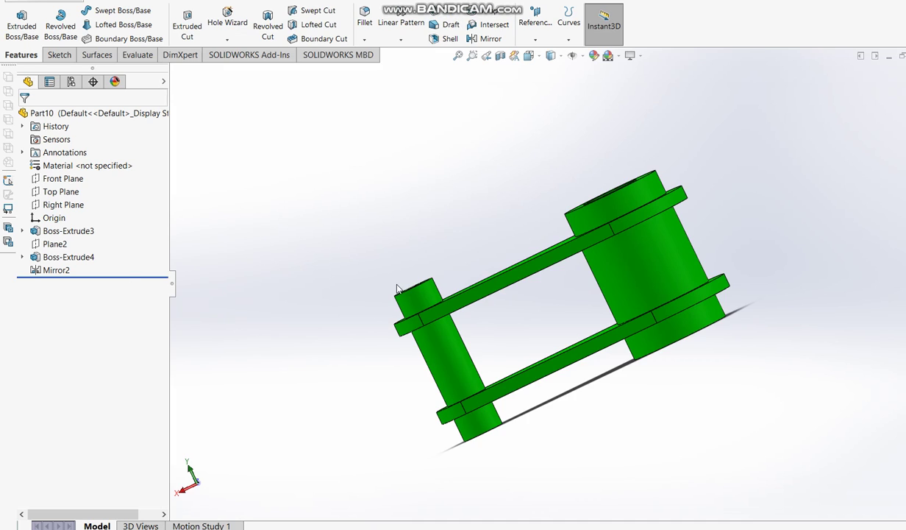
mouse_move(395, 314)
middle_mouse_down()
mouse_move(483, 345)
mouse_move(633, 267)
middle_mouse_up()
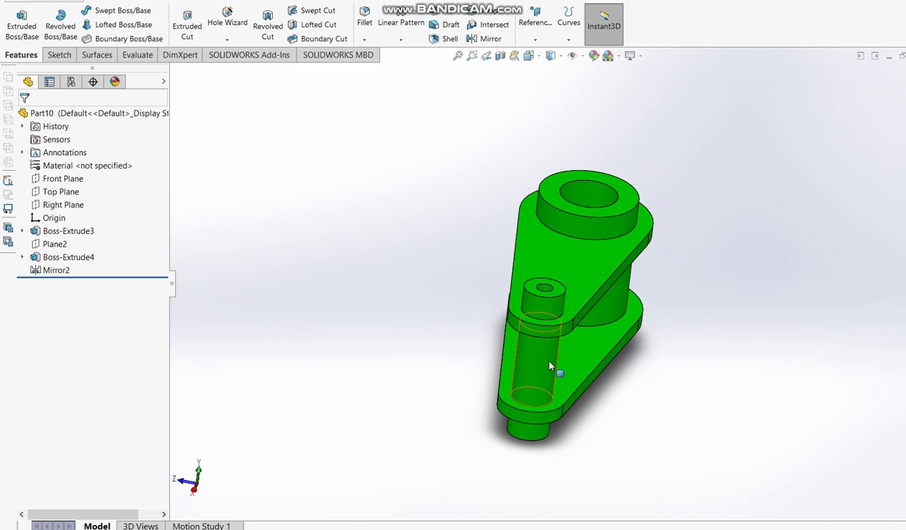
mouse_move(550, 368)
middle_mouse_down()
mouse_move(703, 330)
mouse_move(586, 319)
mouse_move(674, 444)
mouse_move(678, 399)
middle_mouse_up()
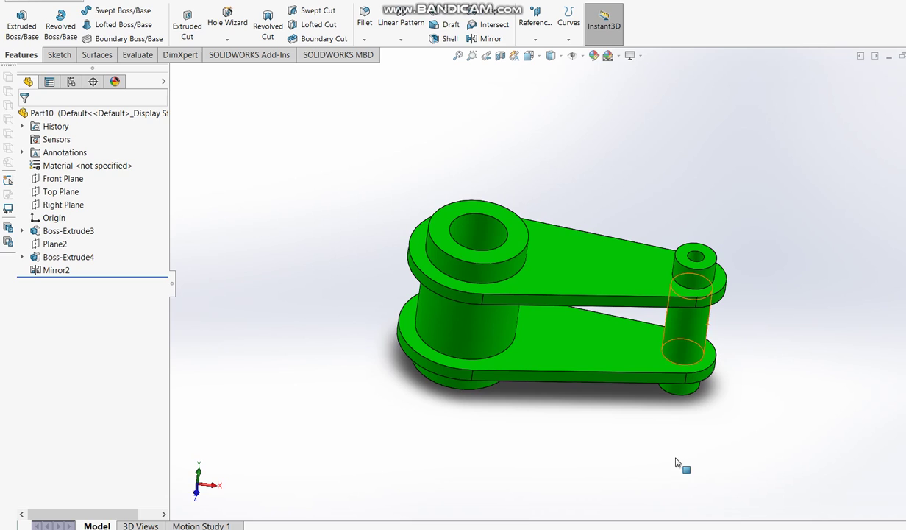
middle_click_drag(682, 467, 688, 378)
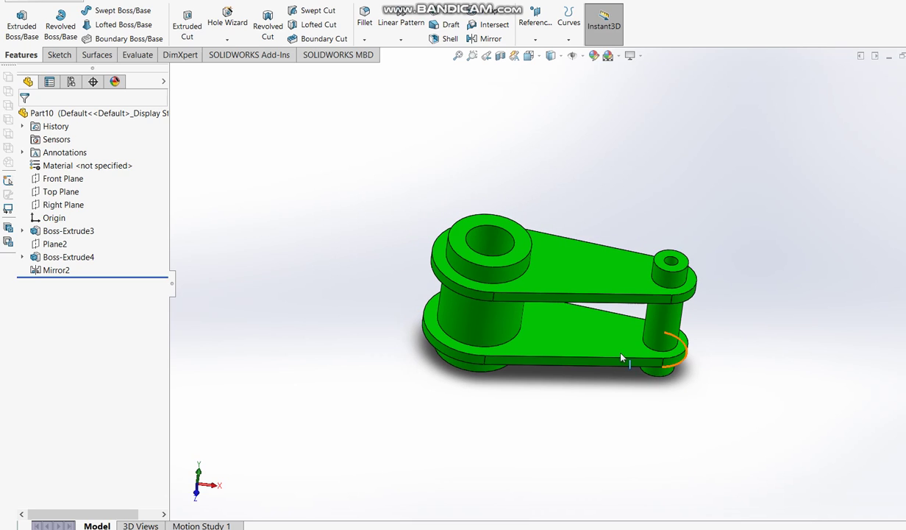